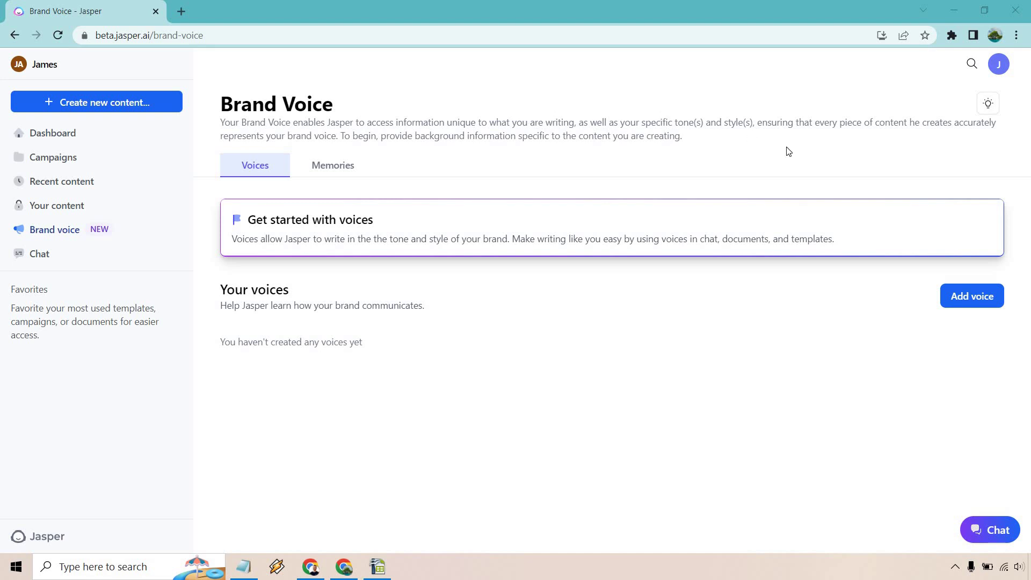
Step: Add a brand voice from the pasted YouTube marketing paragraph and submit it for tone analysis
click(973, 301)
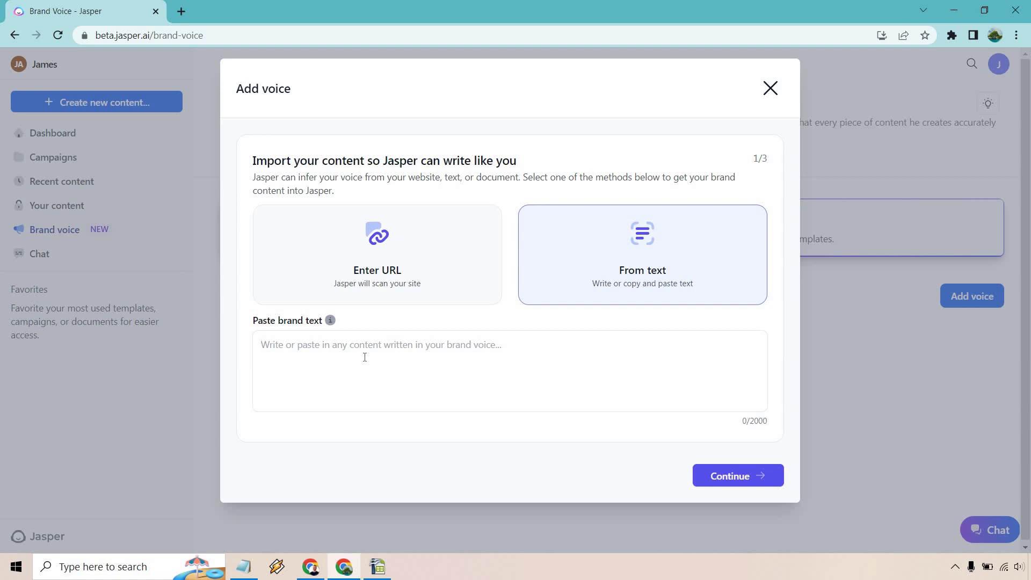
text(So is YouTube dead? Absolutely not! In fact, I'd stay as far away as possible from people who think YouTube has no life left in it. All it takes is a quick look to see that almost 5 billion videos are watched on YouTube every single day. That doesn't exactly sound to me. Plus, there is no better platform for social media marketing than YouTube. You can create videos that are helpful for your perfect audience, allowing you to generate traffic, leads, and sales in the process. So if you haven't hopped on YouTube yet, then you certainly need to!)
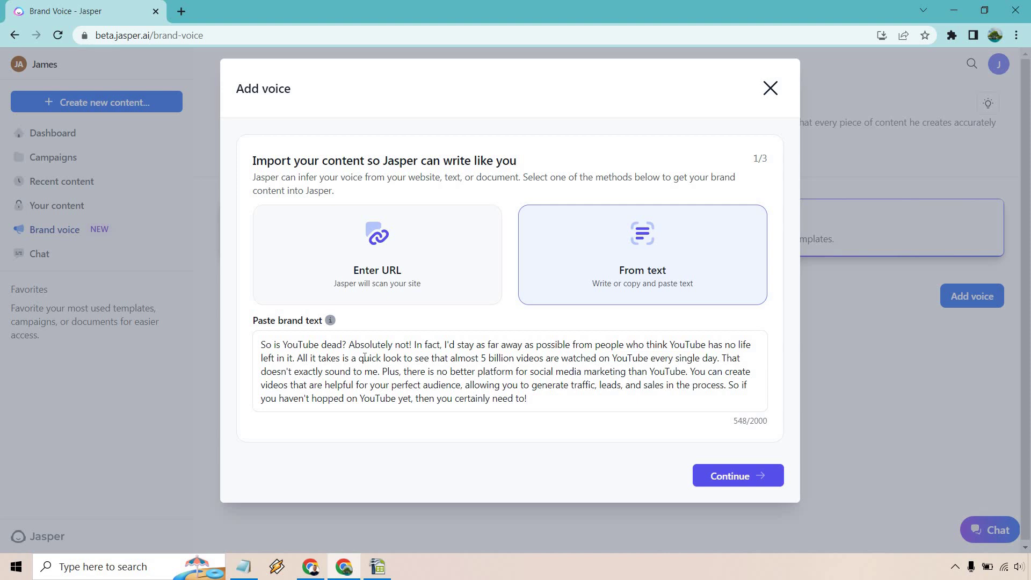
click(729, 476)
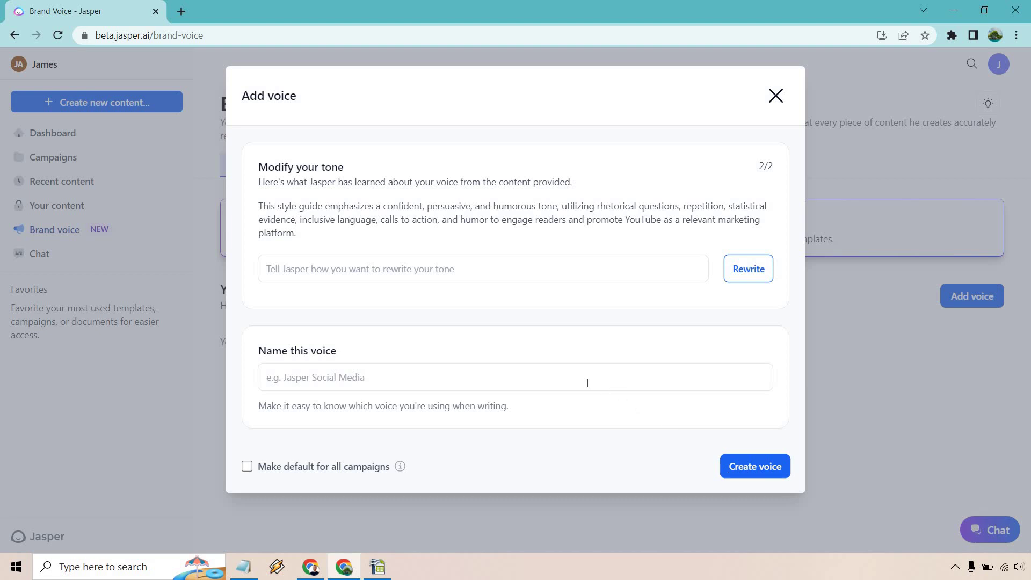
Step: Enter a name for the analysed brand voice and save it with Create voice
click(392, 374)
text(James)
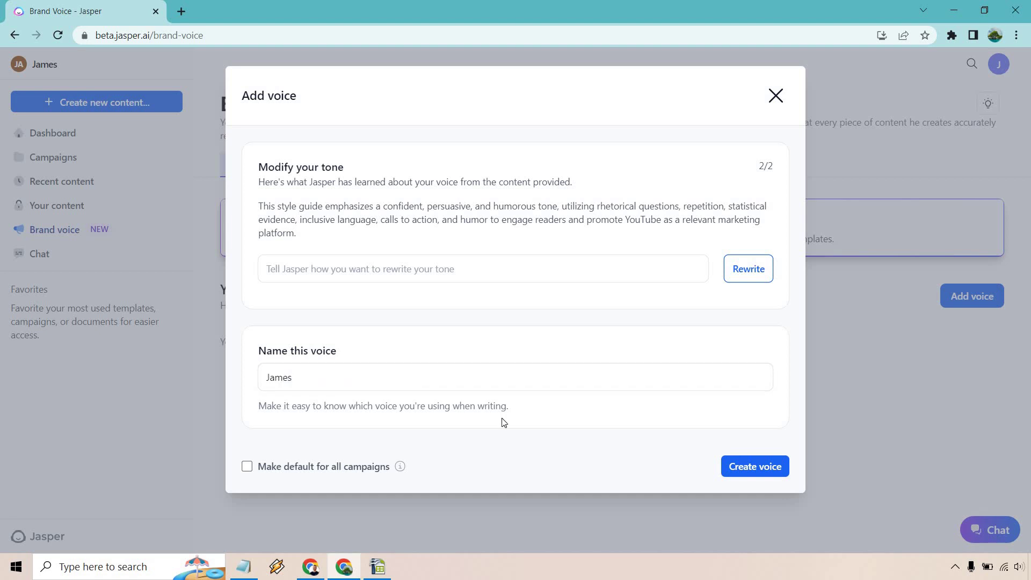
mouse_move(399, 468)
click(744, 472)
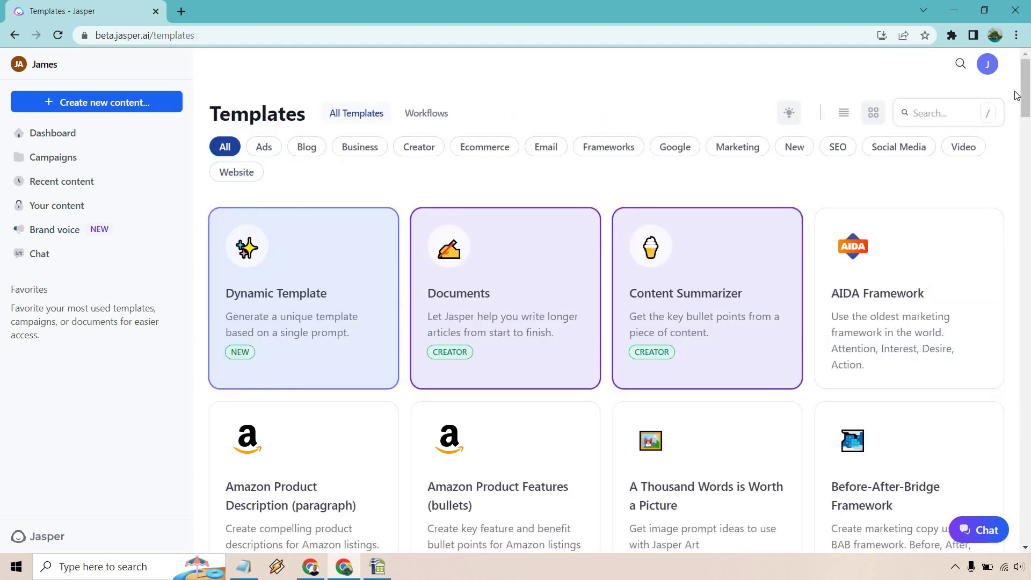
Step: Scroll through the Templates library to view cards like AIDA Framework and Content Summarizer
scroll(1029, 180, down, 2)
scroll(1028, 180, down, 20)
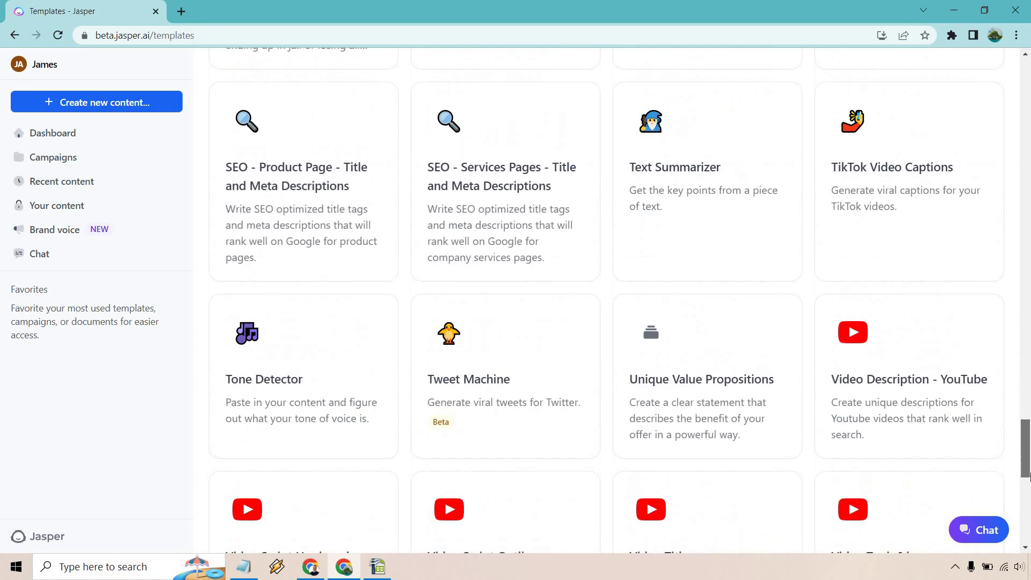
scroll(1029, 119, up, 20)
scroll(1029, 118, up, 10)
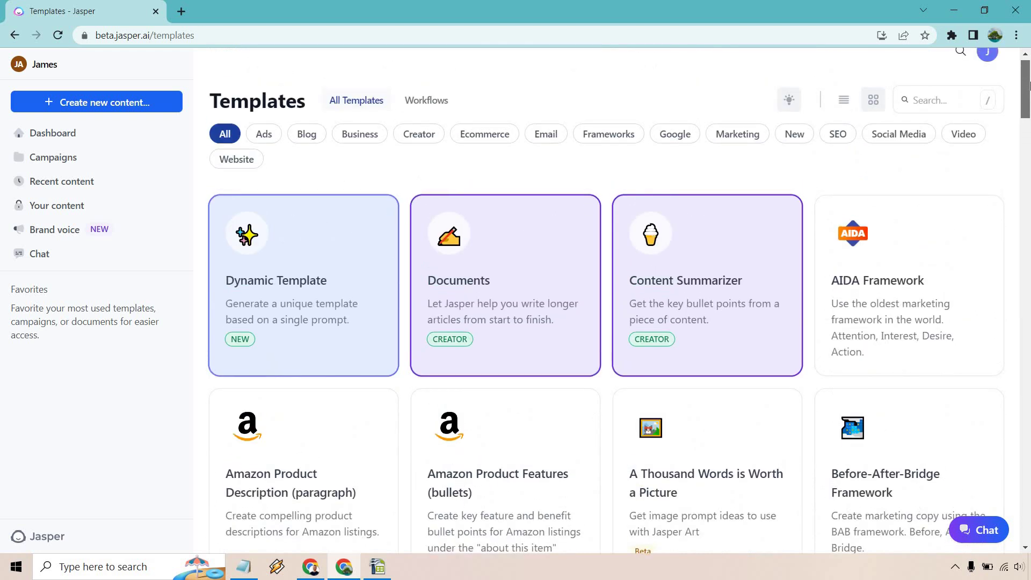
scroll(1022, 191, down, 1)
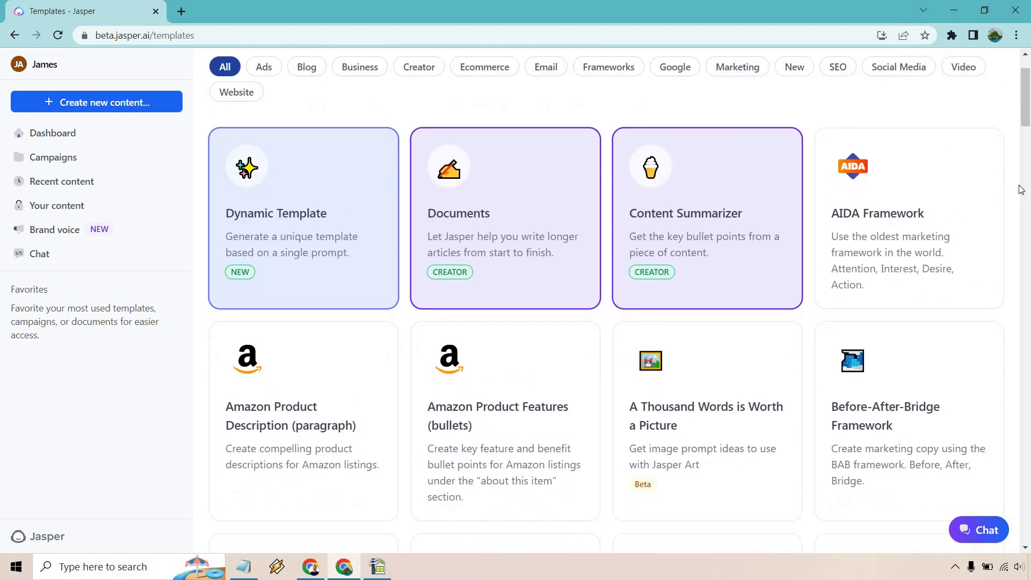
drag(1028, 102, 1029, 108)
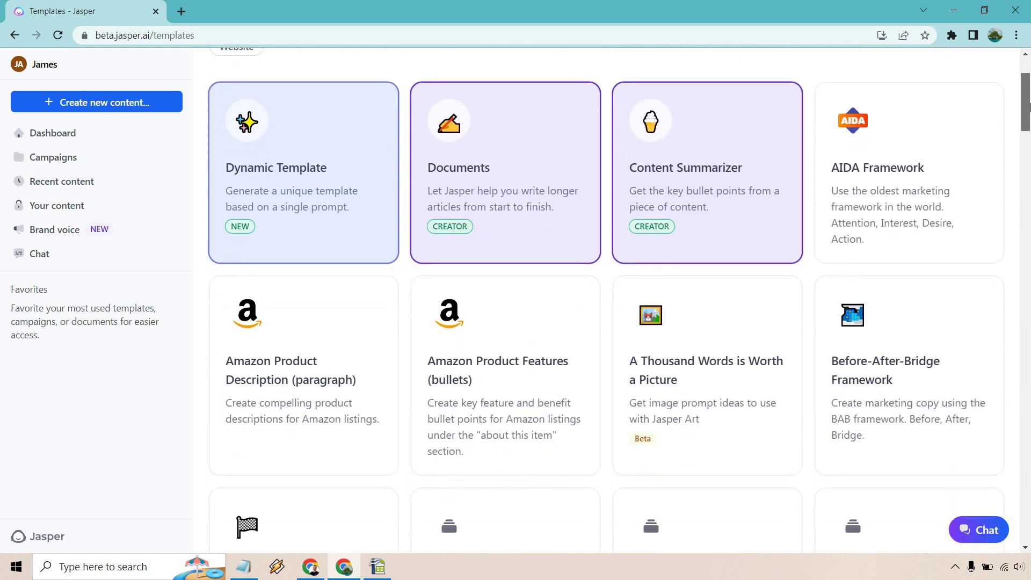
Step: Open the AIDA Framework template and choose the custom brand voice as Tone of voice
click(957, 169)
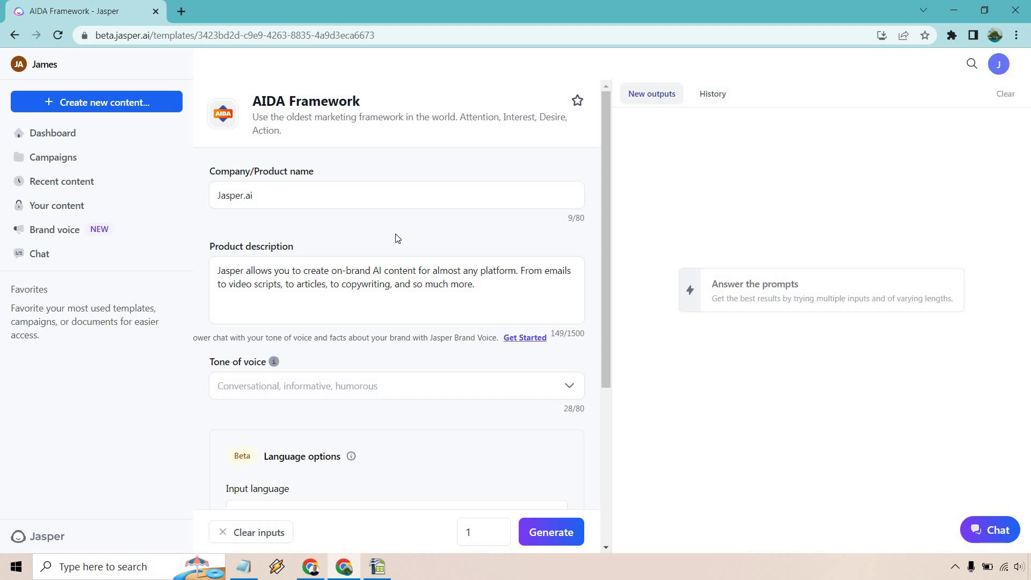
scroll(397, 238, down, 2)
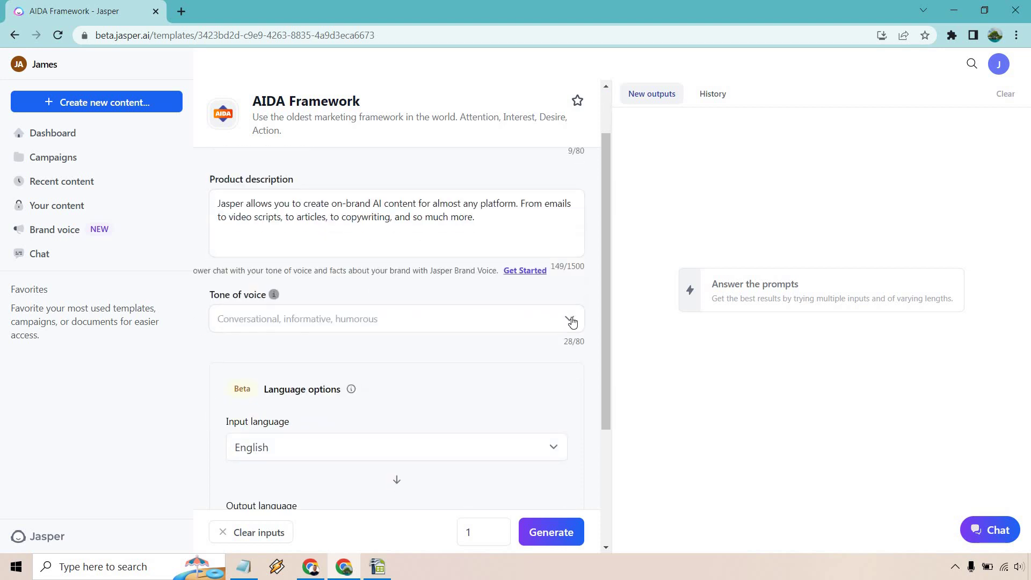
click(571, 319)
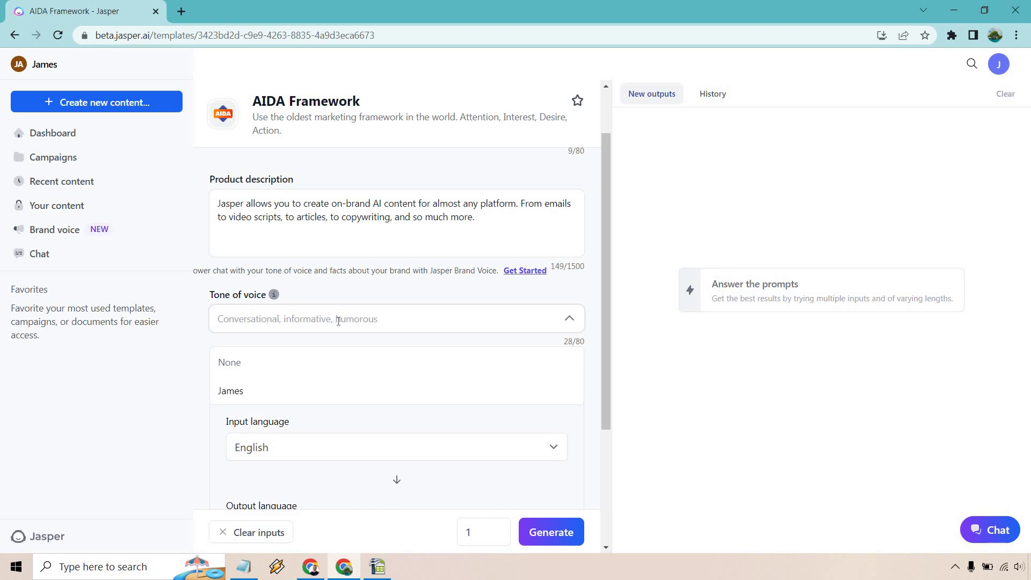
click(249, 391)
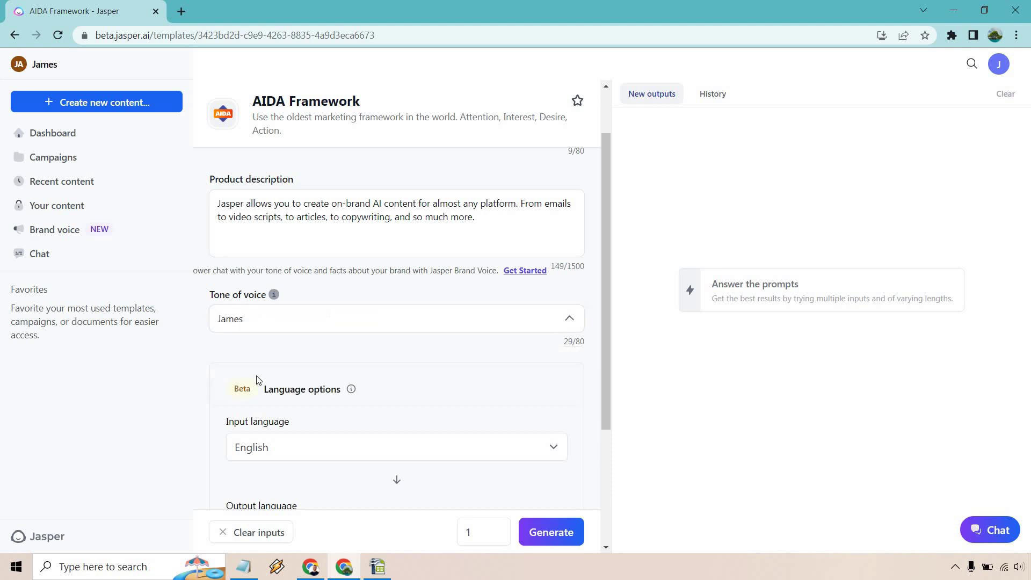
Step: Set the number of outputs to 2
scroll(441, 387, down, 3)
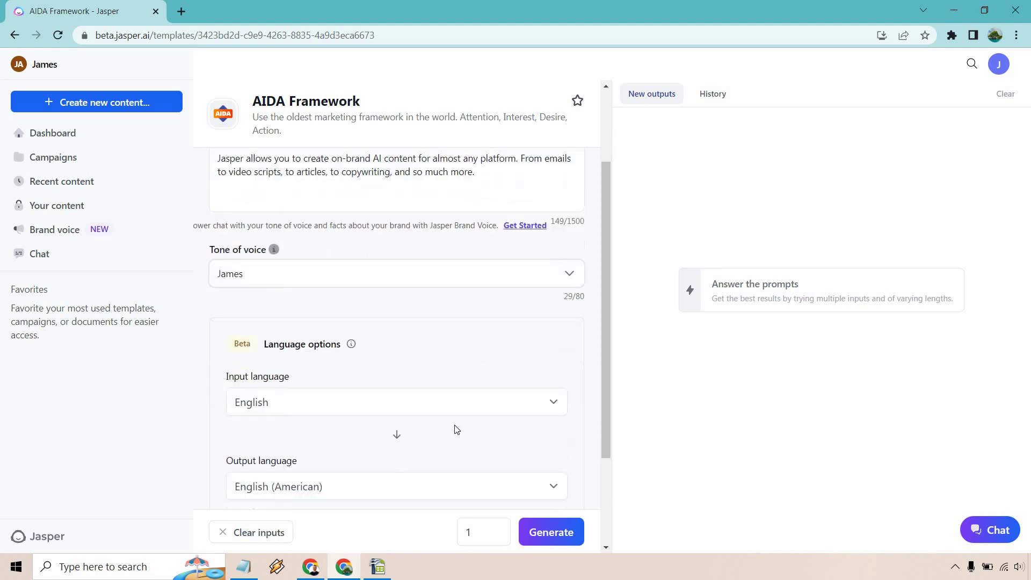
click(498, 529)
click(498, 536)
click(499, 529)
click(594, 417)
scroll(594, 417, up, 3)
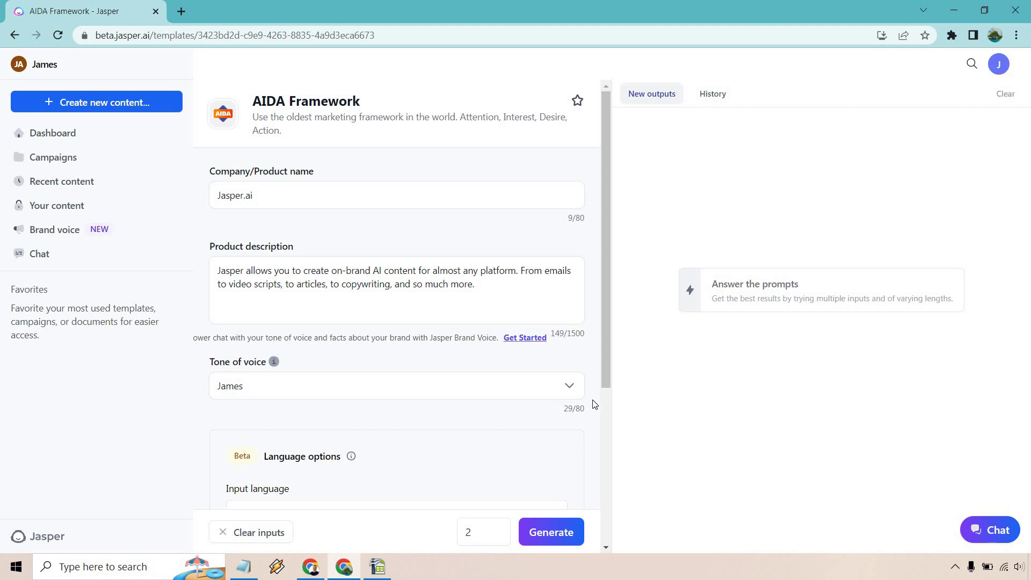
Step: Generate the AIDA ad copy for Jasper.ai and scroll through the two new outputs
click(548, 537)
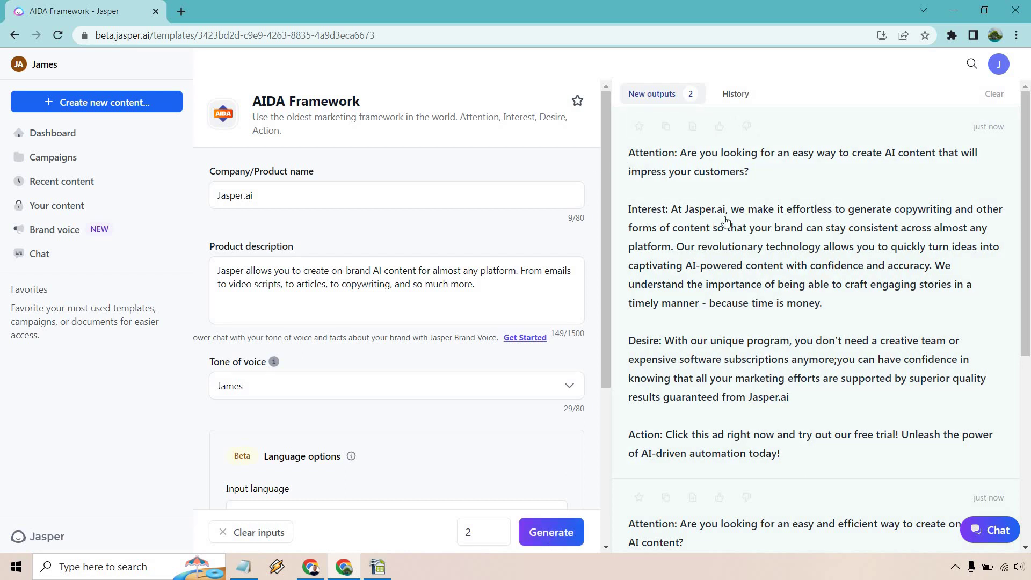
scroll(742, 228, down, 6)
scroll(795, 275, up, 6)
Step: Open Jasper Chat and switch responses to Quality mode
click(46, 263)
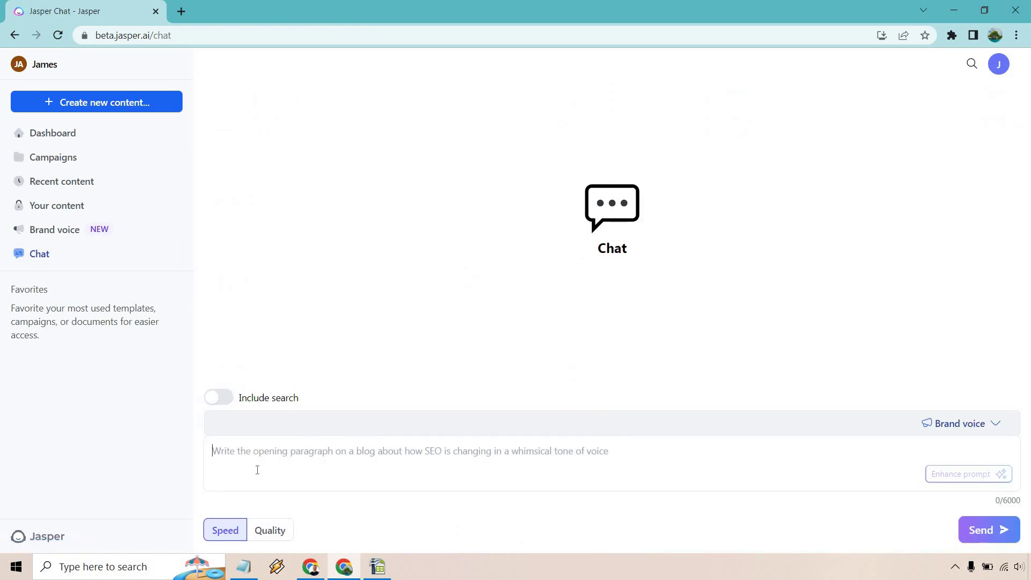
click(225, 530)
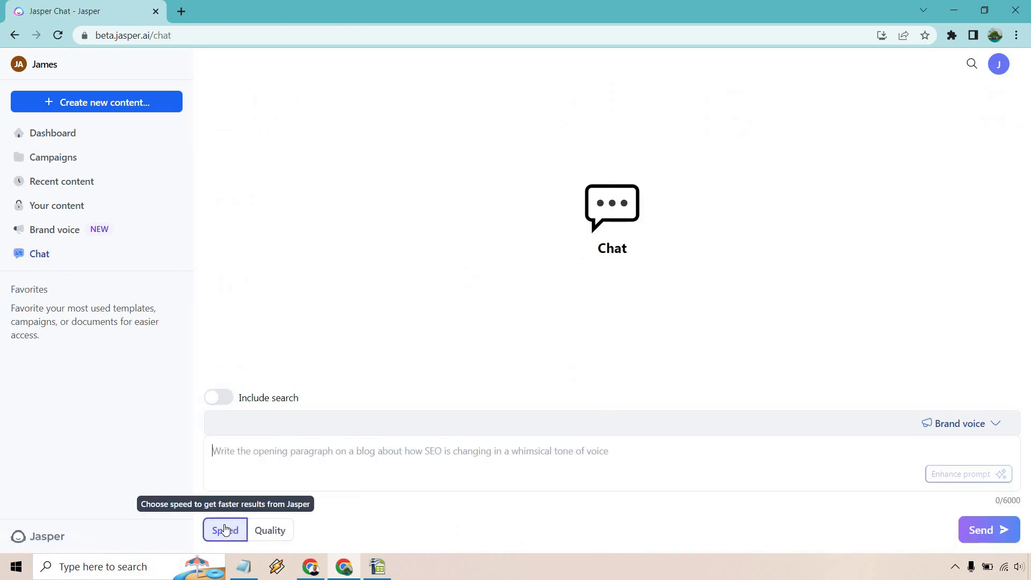
click(268, 532)
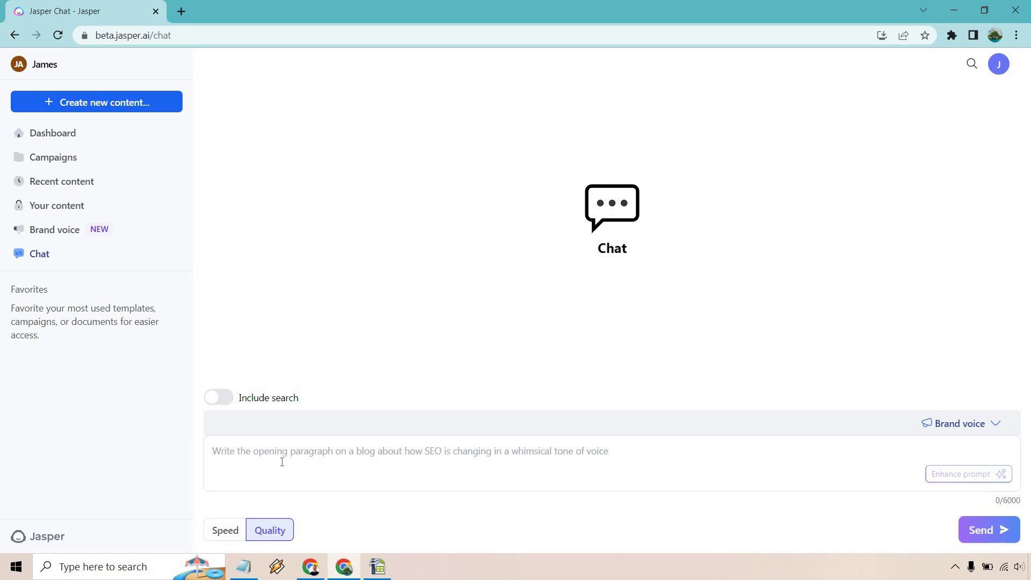
Step: Apply the custom brand voice, then paste and send the question on why businesses need YouTube
click(967, 424)
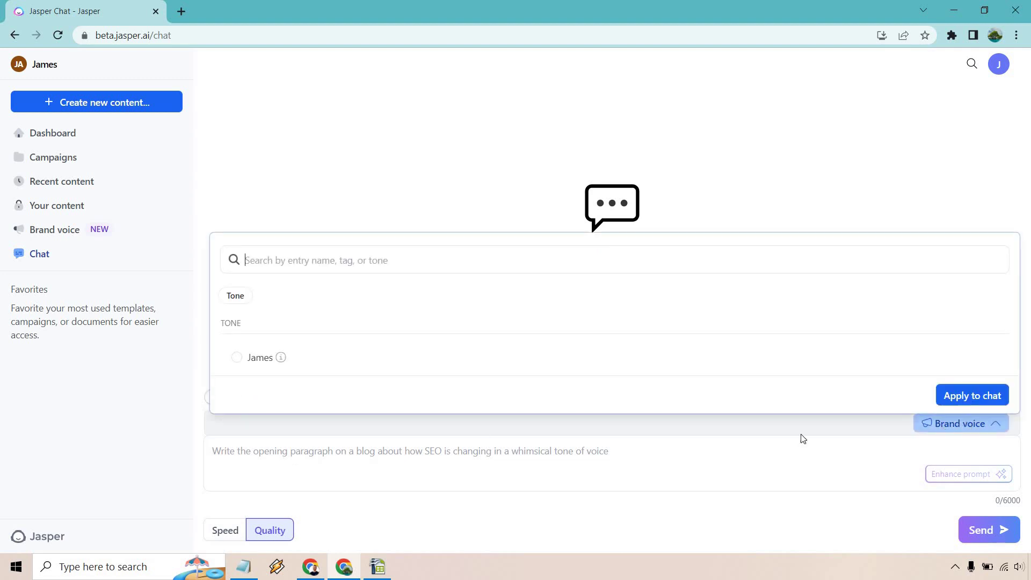
click(236, 359)
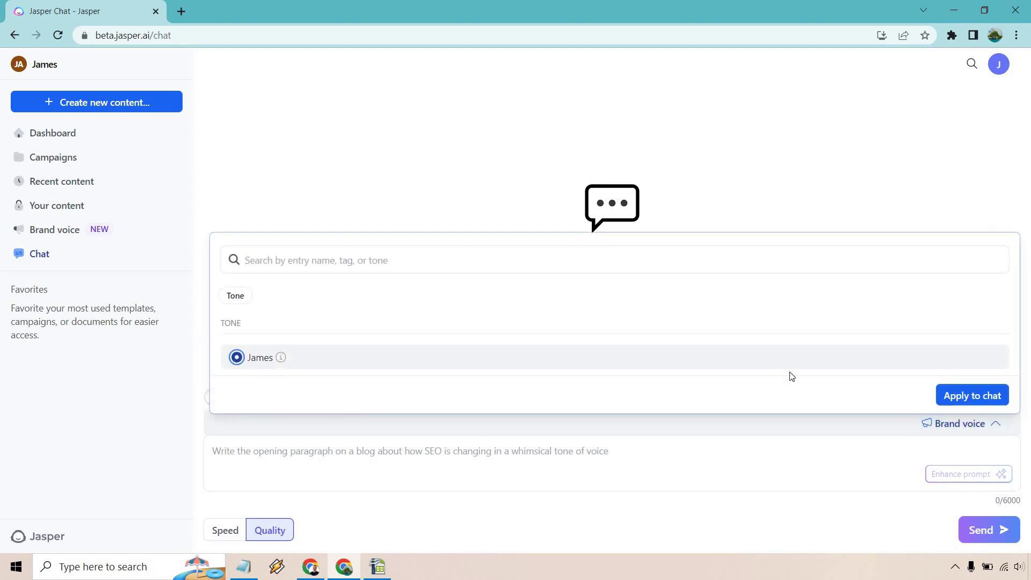
click(962, 396)
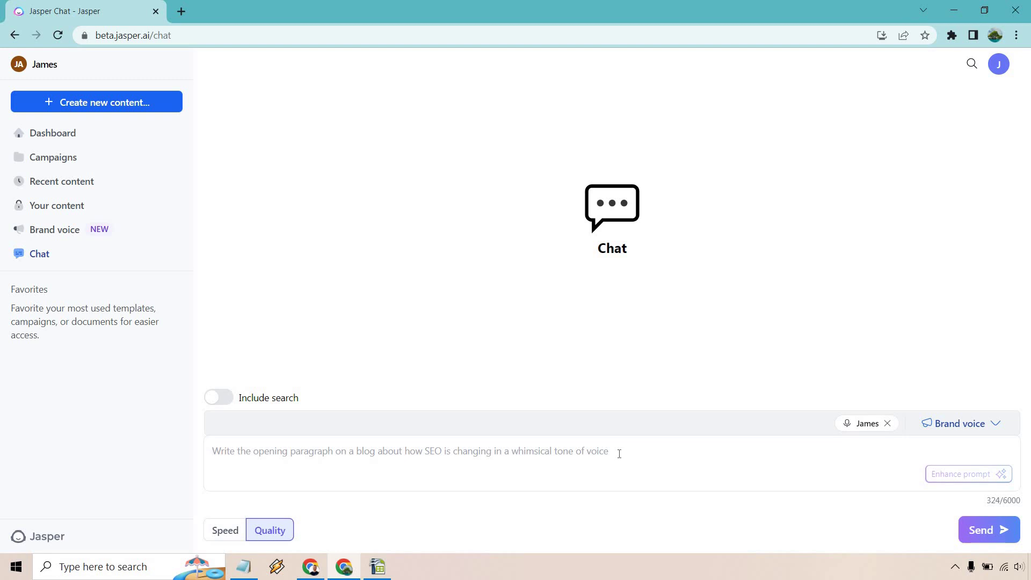
text(Give me a few reasons as to why more online businesses need to be using YouTube.)
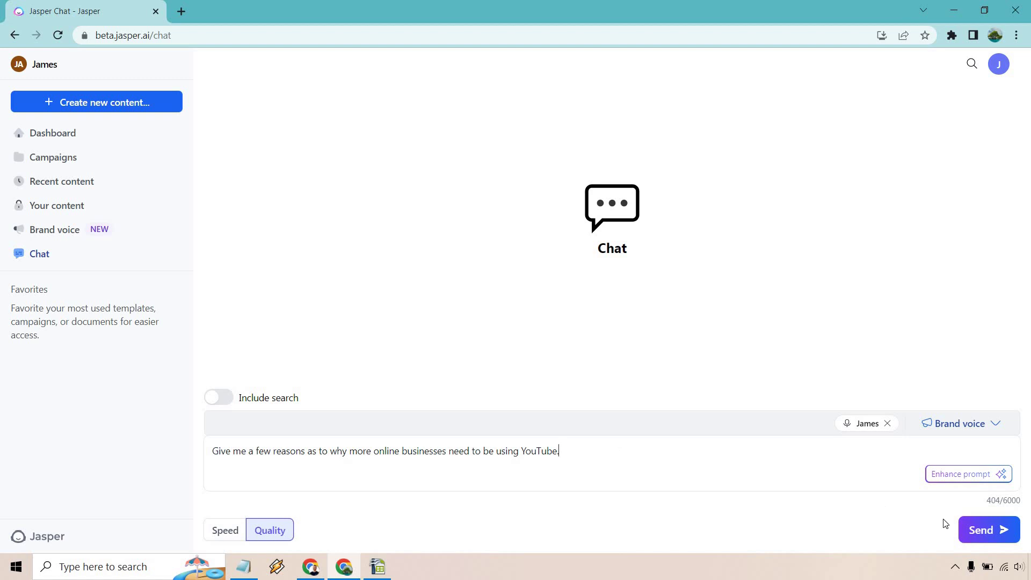
click(976, 530)
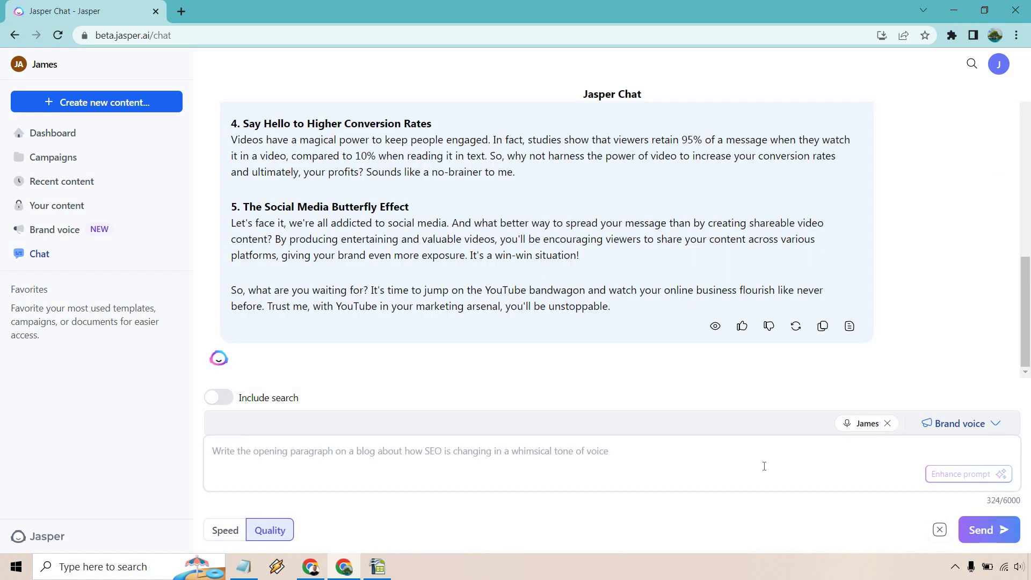
Step: Read through the YouTube reply and paste a follow-up asking for examples of benefiting from SEO on YouTube
scroll(594, 285, up, 5)
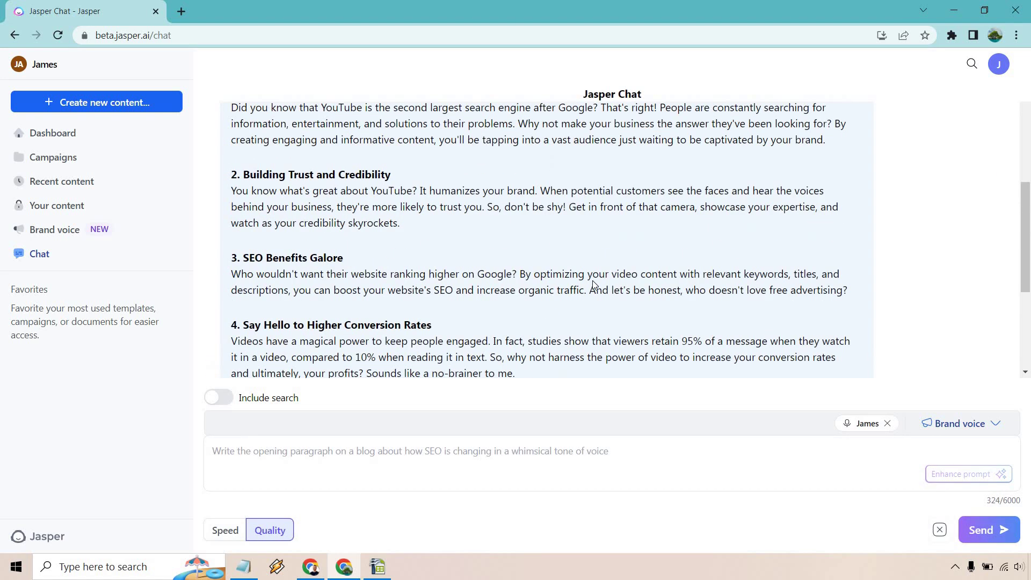
scroll(592, 281, up, 3)
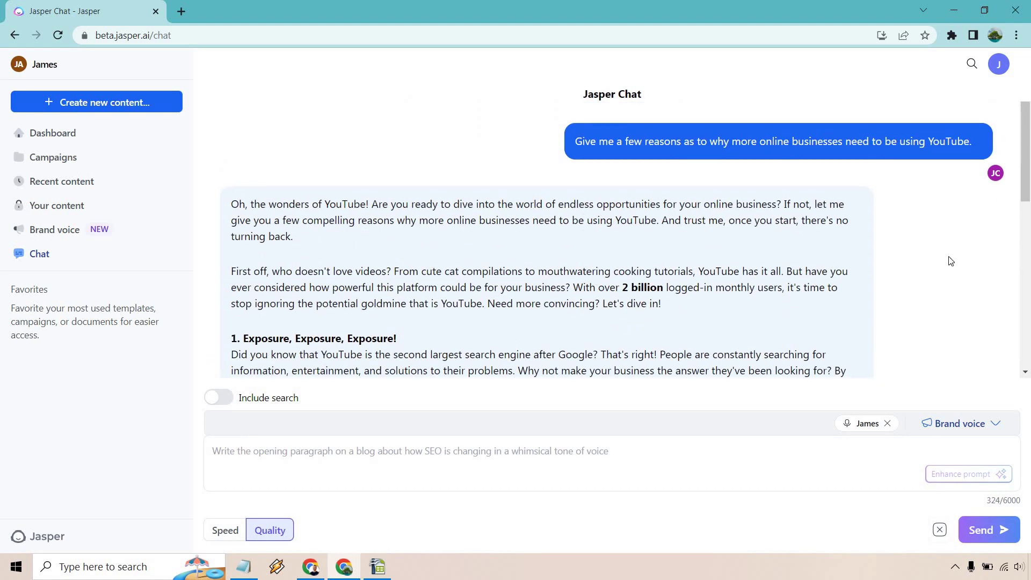
scroll(947, 260, down, 1)
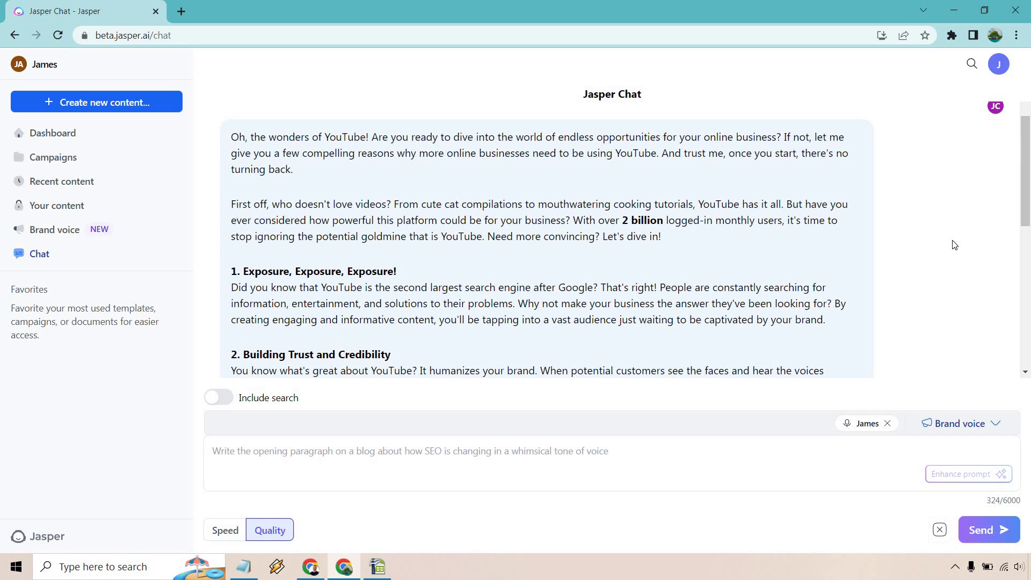
scroll(439, 210, down, 1)
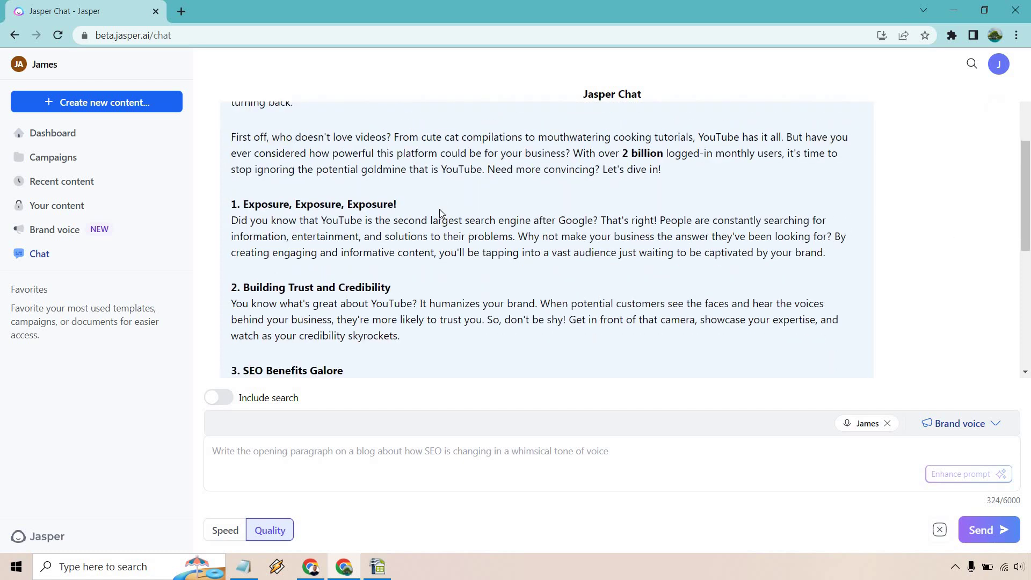
scroll(442, 211, down, 1)
scroll(441, 212, down, 1)
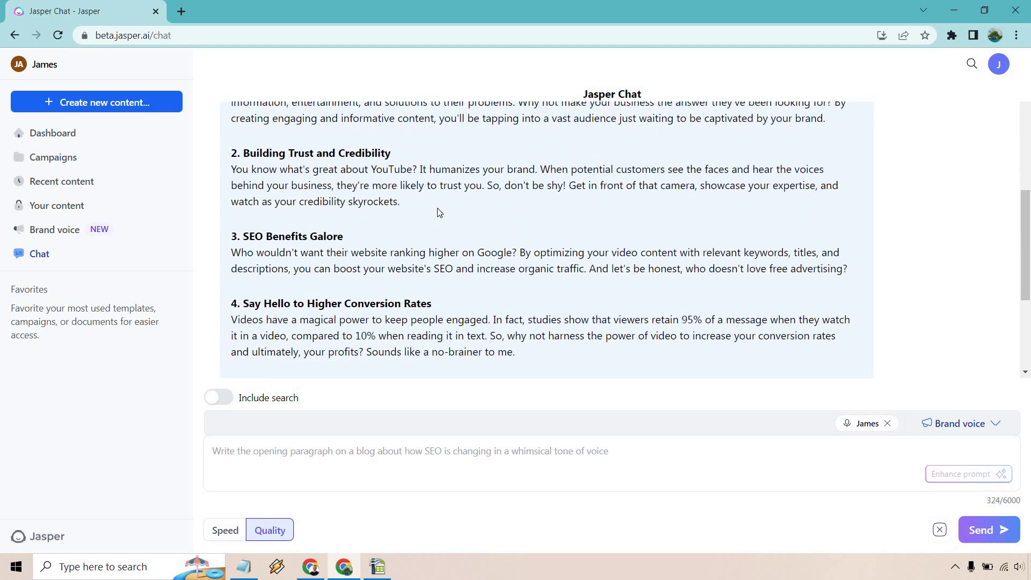
scroll(439, 208, down, 1)
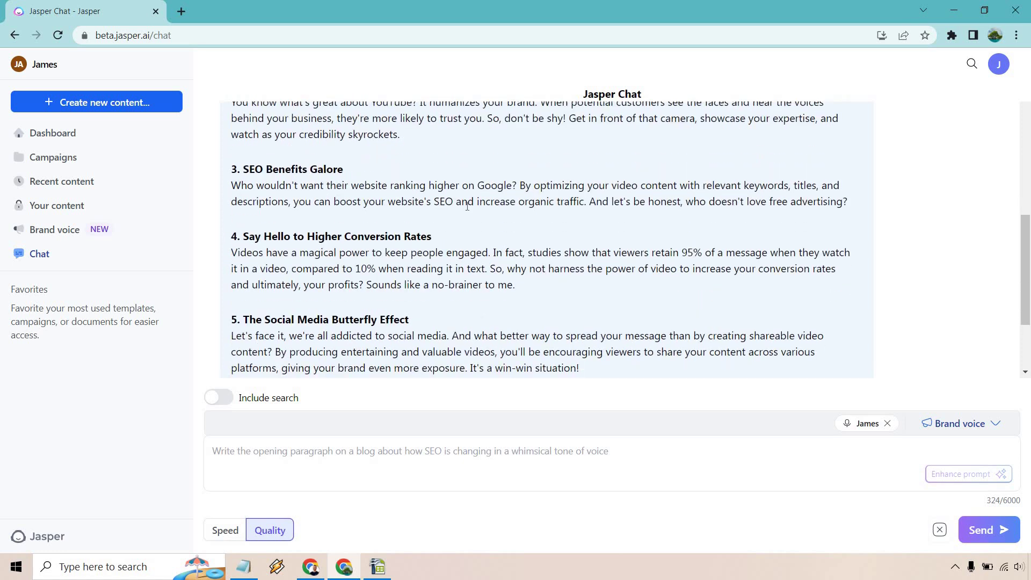
scroll(468, 206, down, 1)
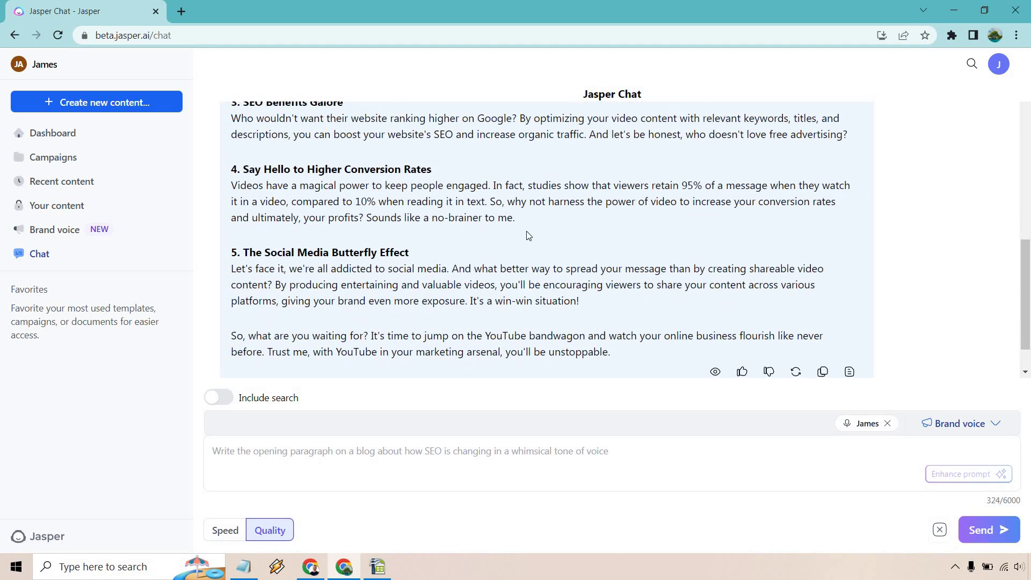
scroll(527, 233, down, 1)
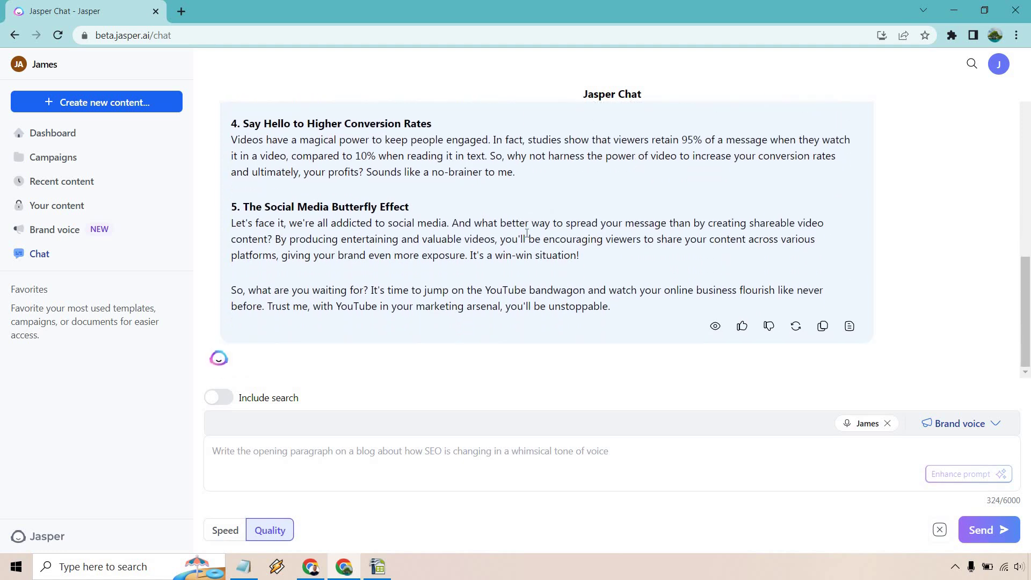
scroll(525, 242, up, 2)
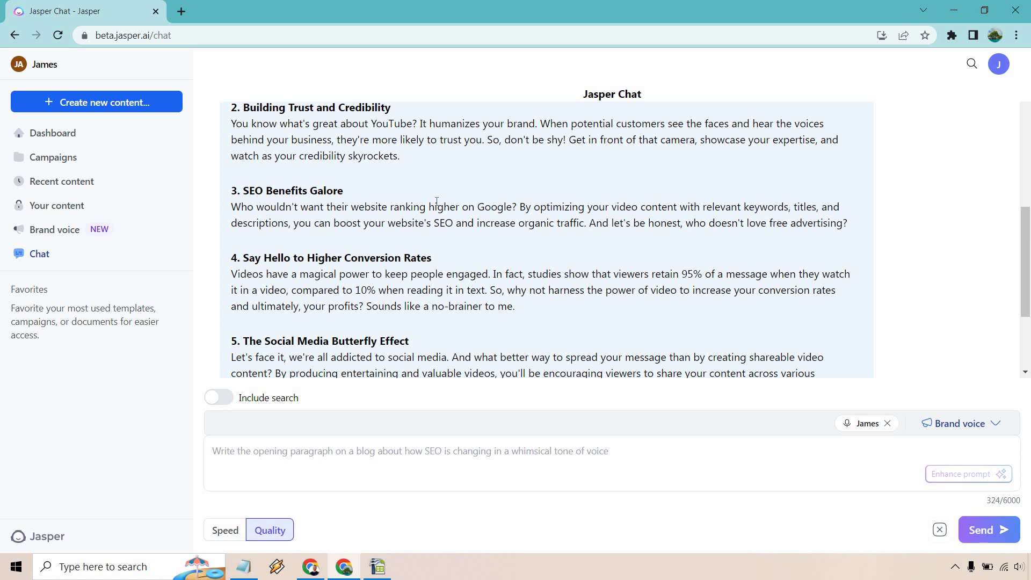
scroll(436, 242, down, 2)
text(Give me some examples about how you can benefit from SEO using YouTube.)
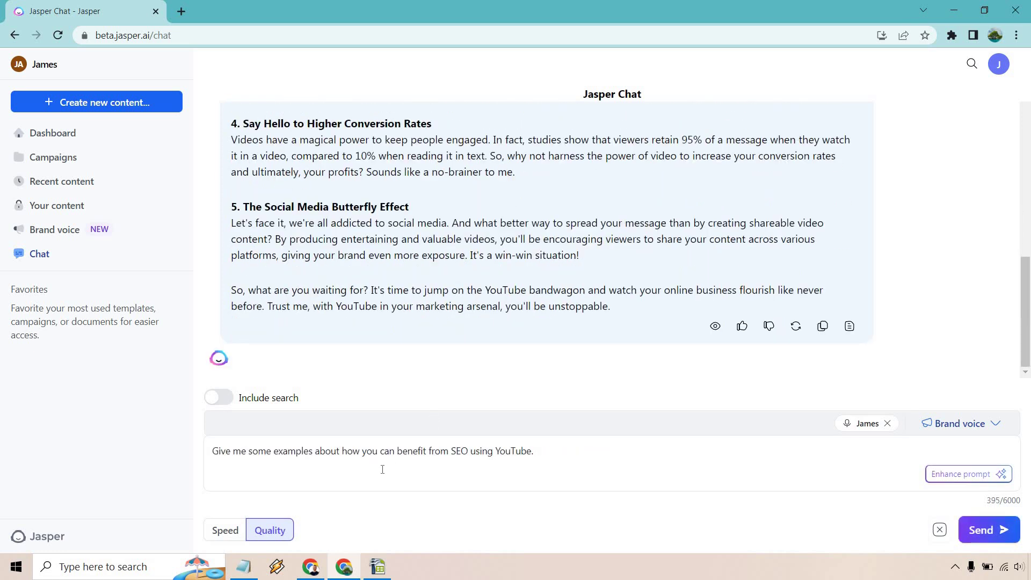
Step: Switch chat to Speed mode, send the SEO follow-up, and scroll through the reply
click(227, 530)
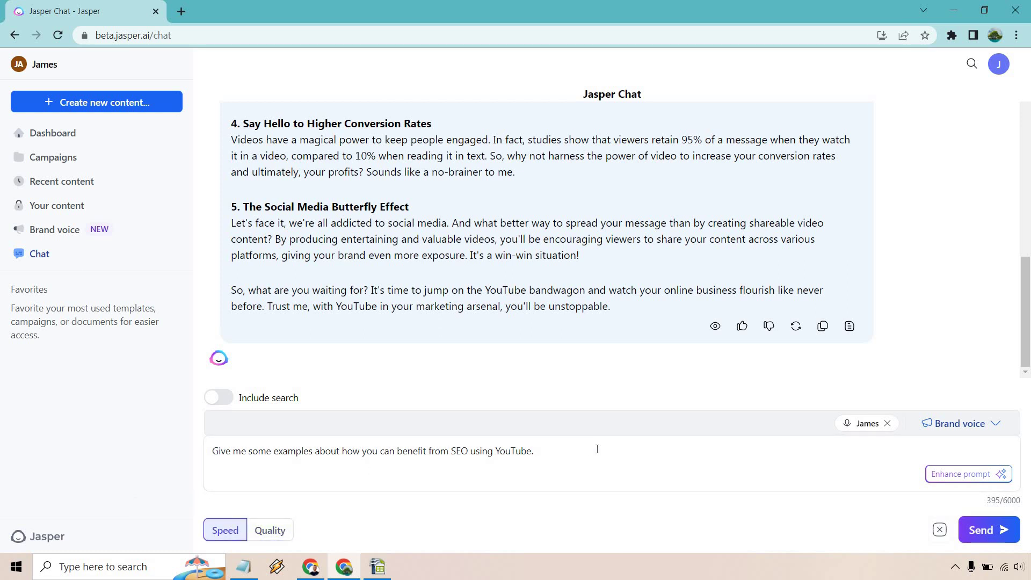
click(994, 531)
scroll(949, 309, up, 3)
scroll(937, 303, up, 4)
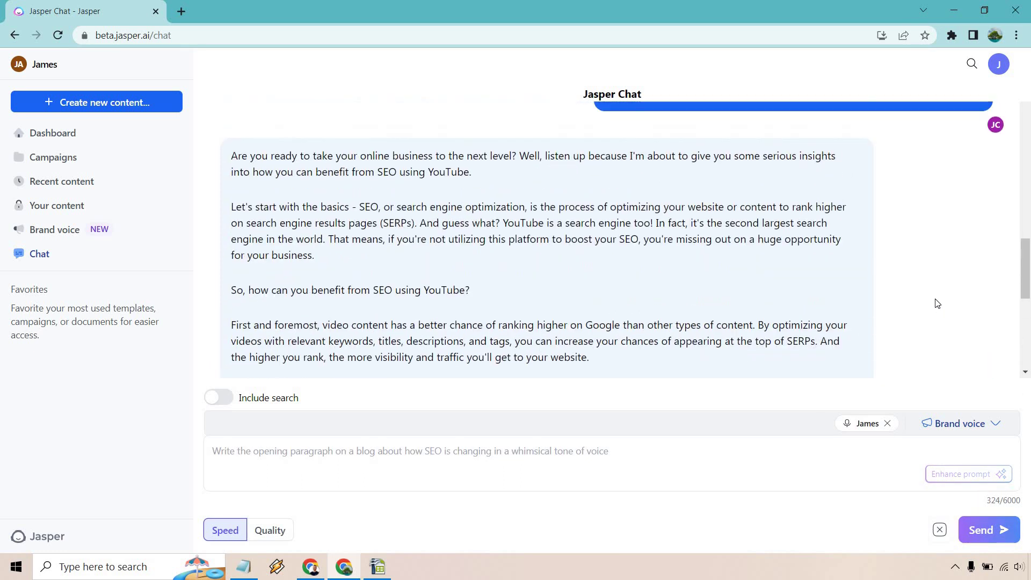
scroll(938, 304, down, 1)
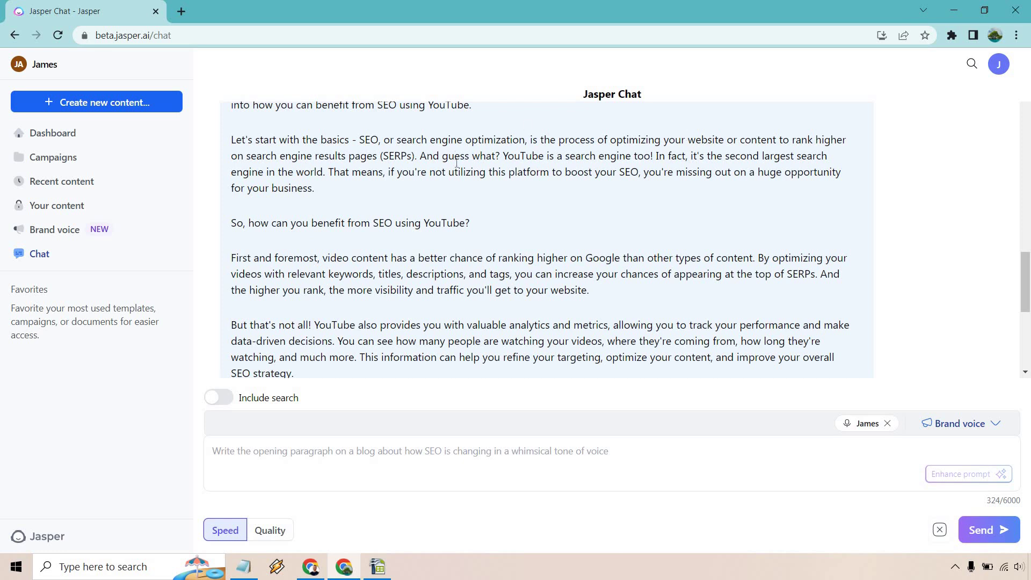
scroll(467, 172, down, 1)
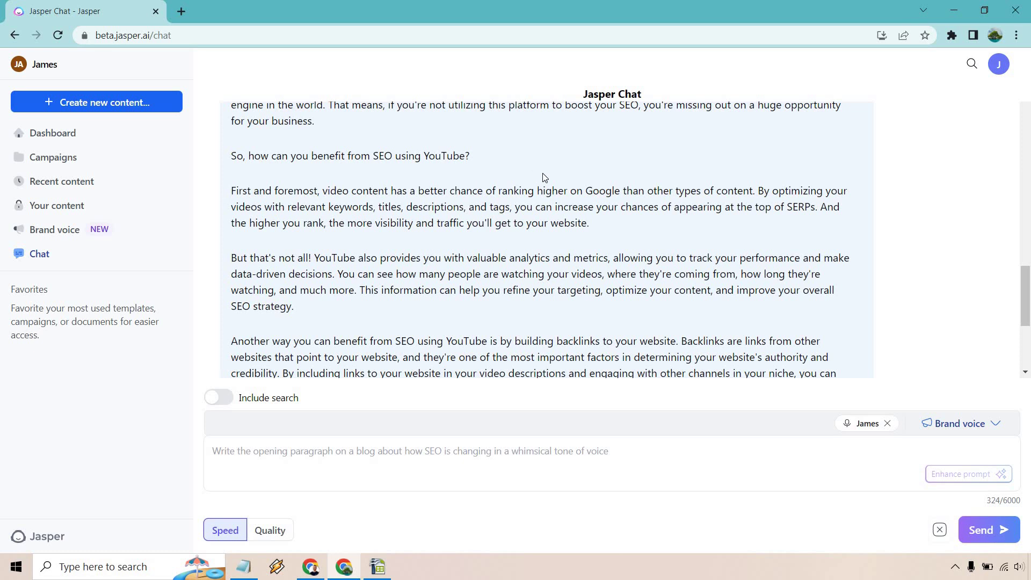
scroll(591, 183, down, 1)
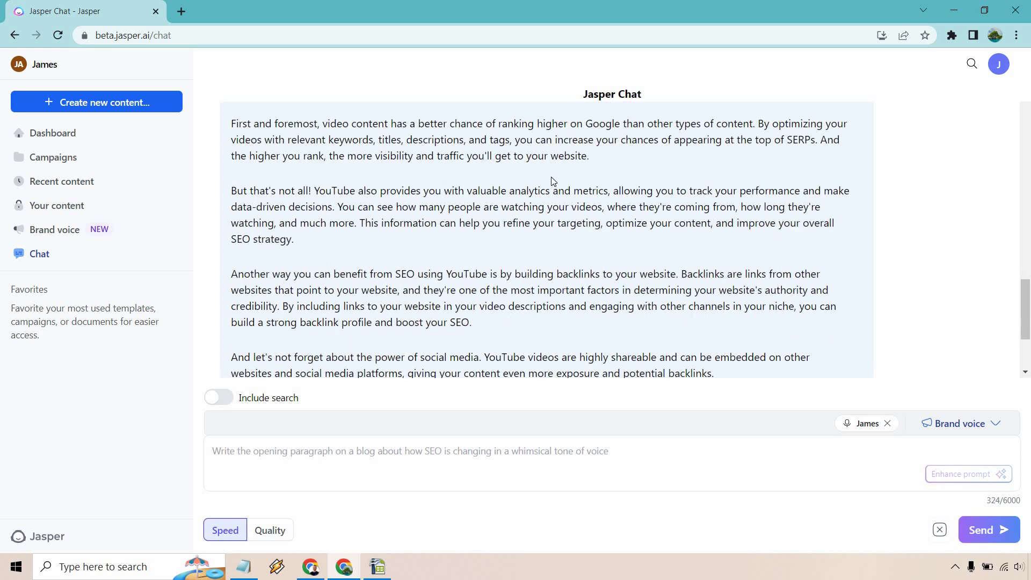
scroll(558, 182, down, 1)
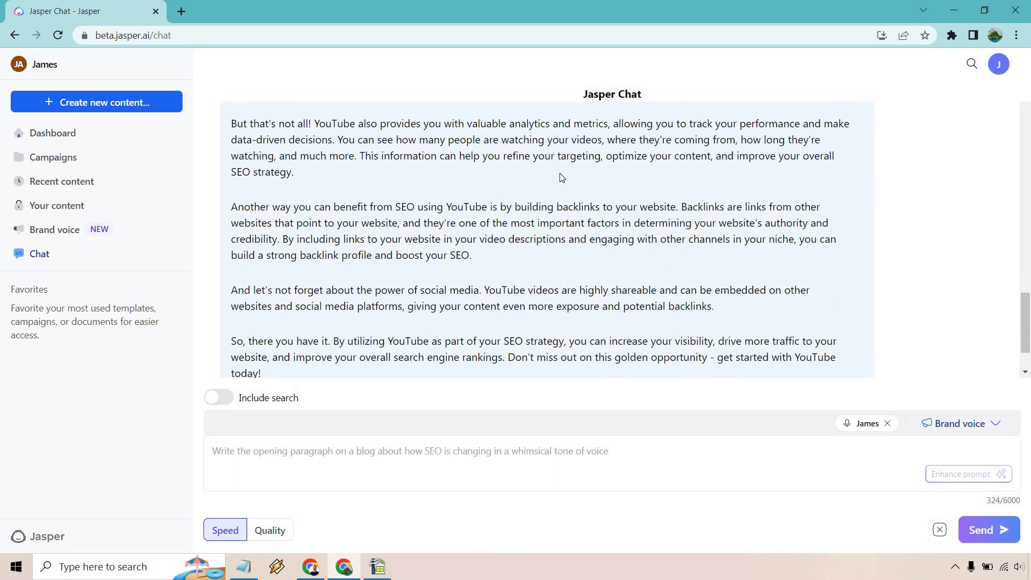
scroll(557, 173, down, 1)
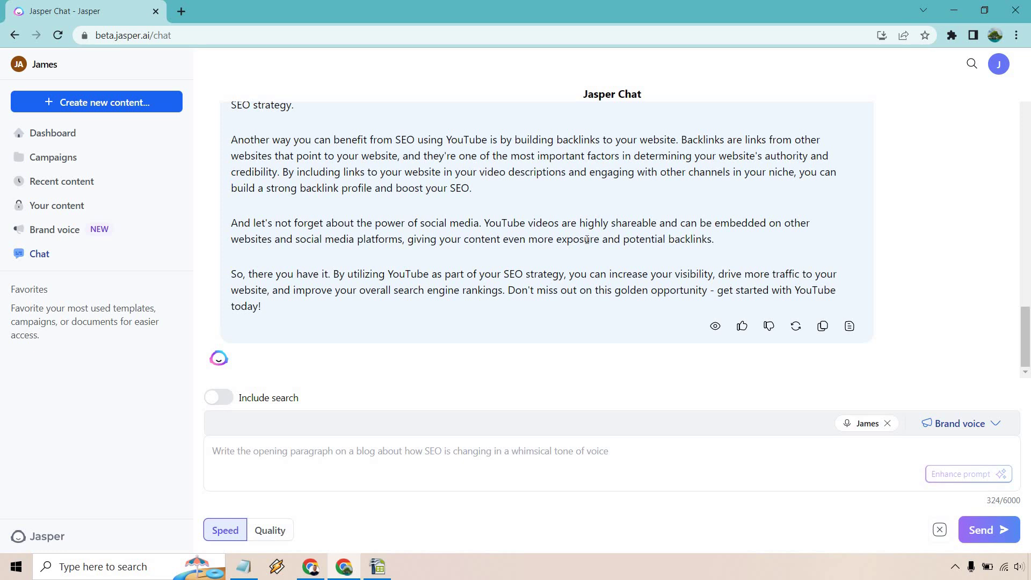
Step: Scroll back to the YouTube reply, select the Exposure and Building Trust sections, then deselect
scroll(597, 269, up, 10)
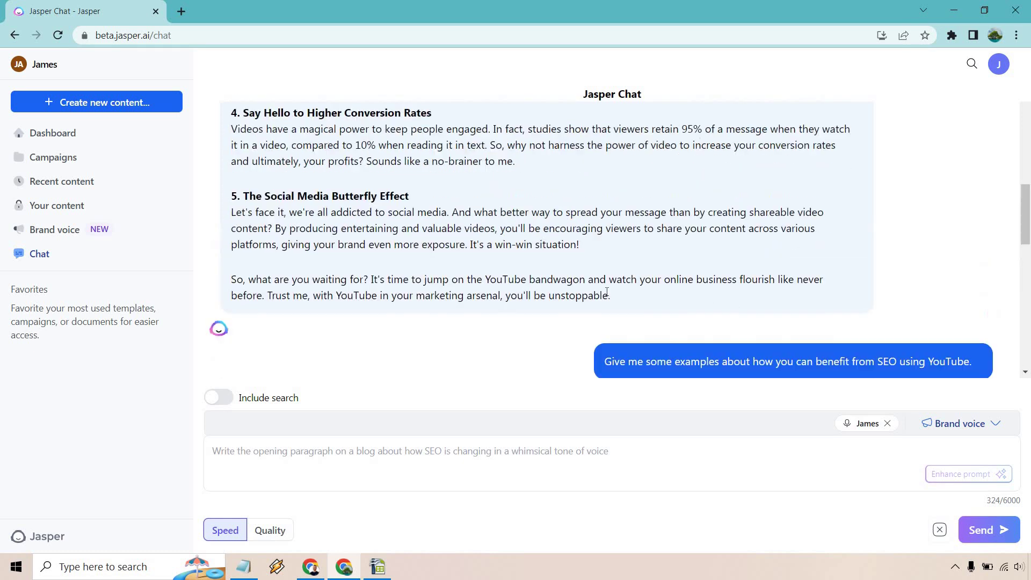
scroll(606, 269, up, 1)
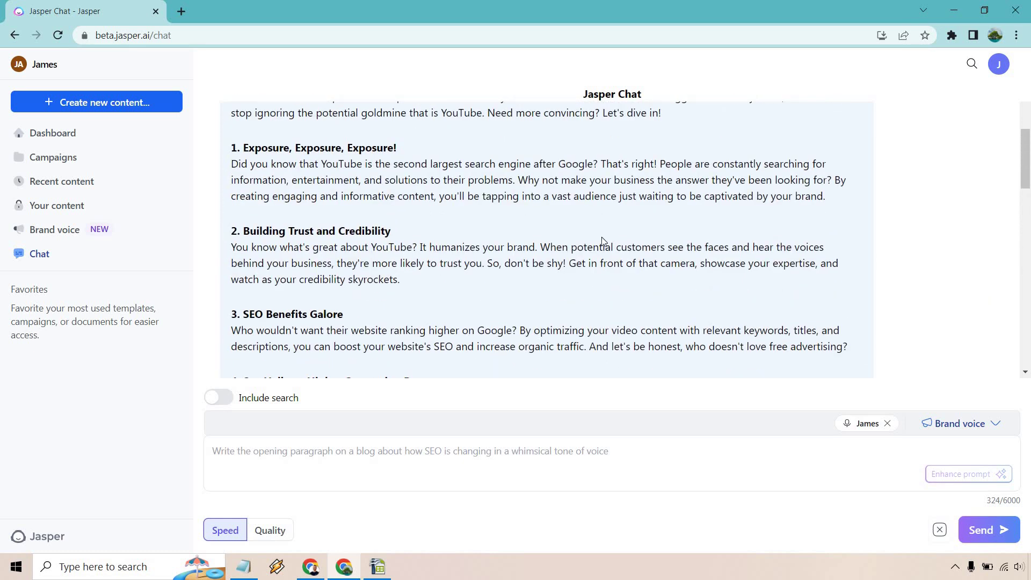
scroll(602, 238, up, 1)
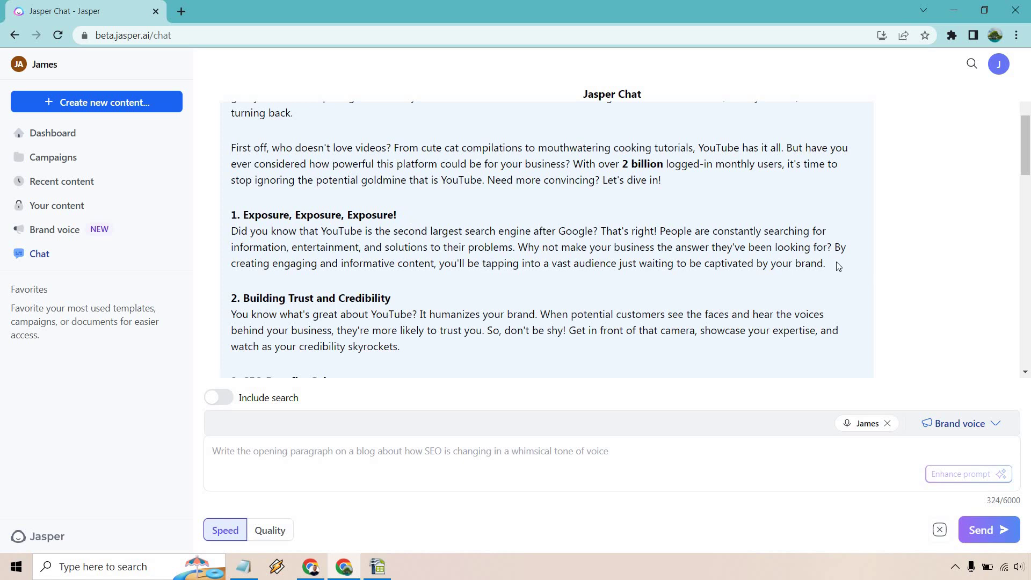
drag(840, 265, 243, 215)
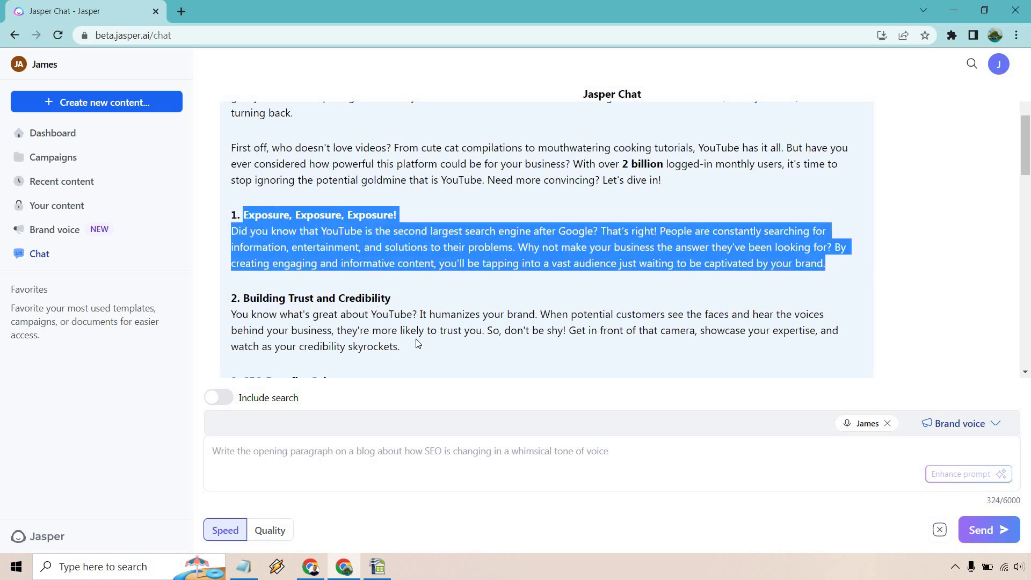
drag(420, 346, 243, 301)
click(541, 248)
scroll(542, 248, up, 2)
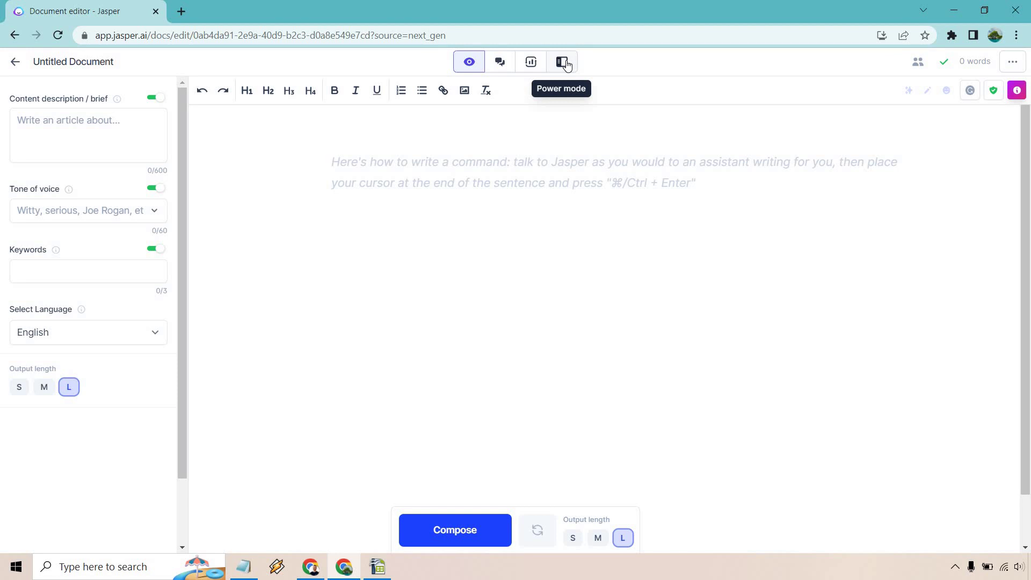
Step: Paste the video title into the content brief and set the tone to the saved personal brand voice
click(57, 124)
text(YouTube Marketing Vs TikTok Marketing... Which Is Better?)
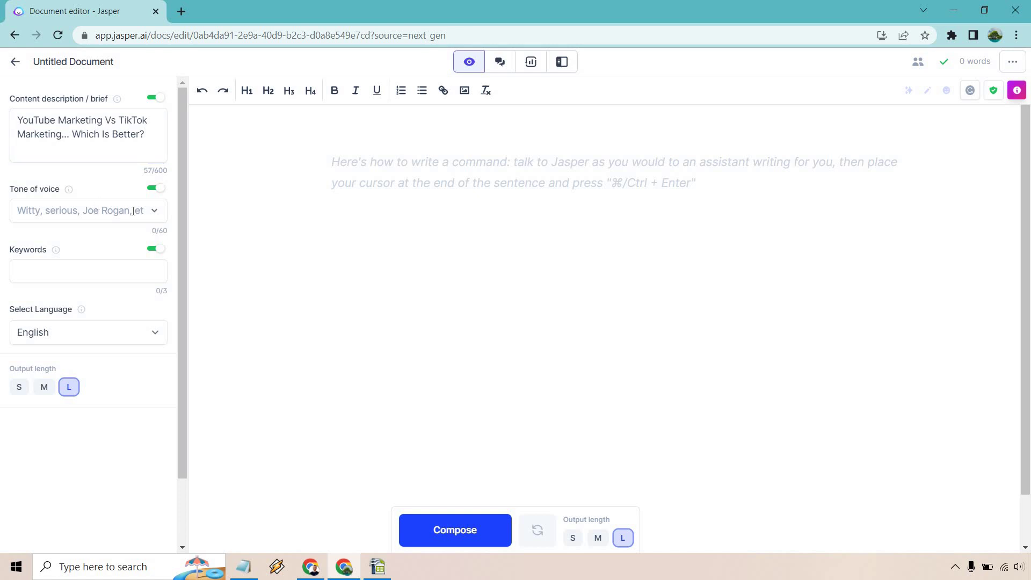
click(152, 210)
click(37, 261)
Step: Paste the outline request and run it as a Jasper command, producing a seven-point outline
text(Write an outline for me for a YouTube video script called: YouTube Marketing Vs TikTok Marketing... Which Is Better?)
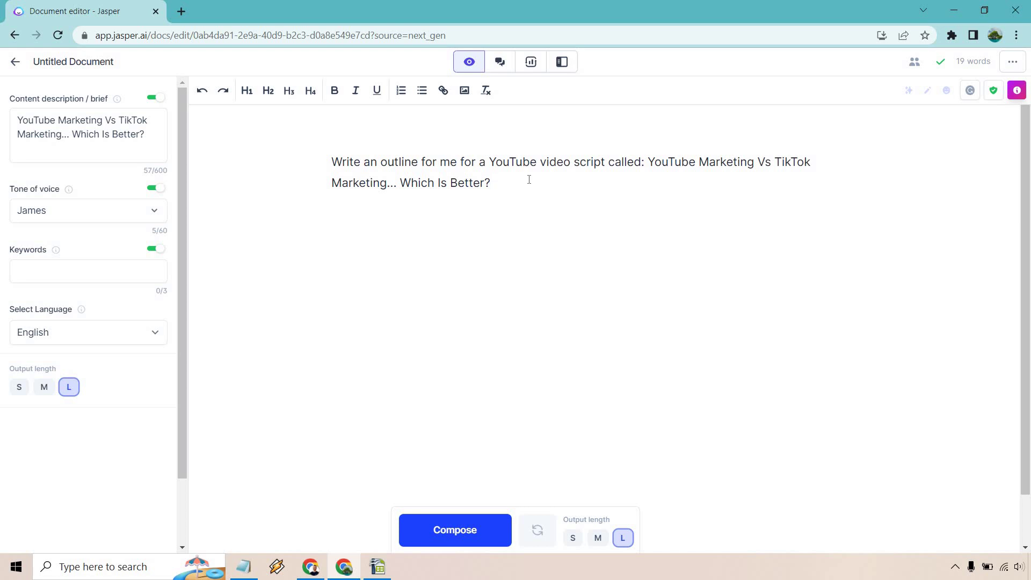
key(ctrl+Return)
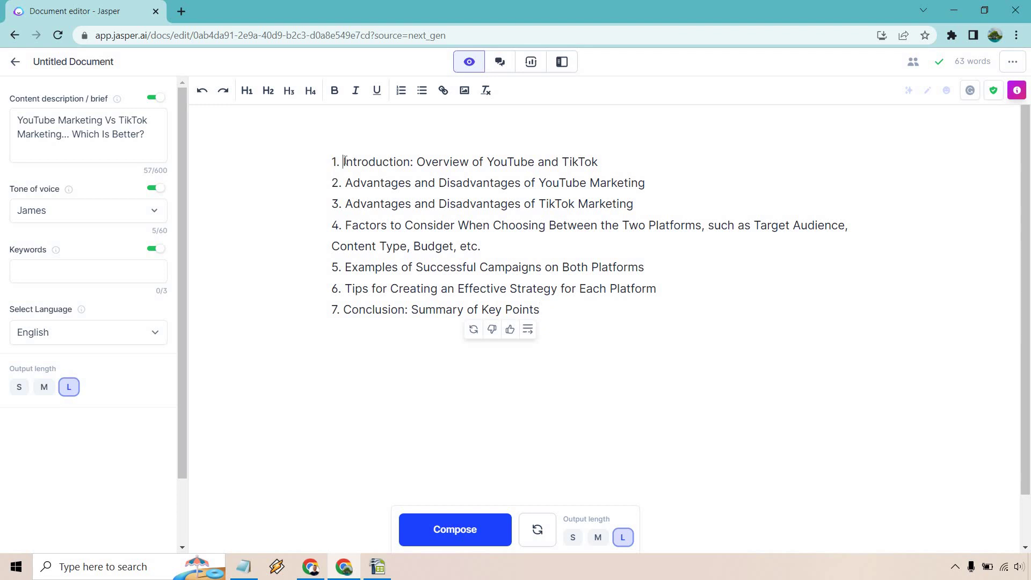
Step: Remove the number prefixes from the opening outline points
key(BackSpace)
key(BackSpace)
key(BackSpace)
click(345, 182)
key(BackSpace)
key(BackSpace)
key(BackSpace)
click(345, 204)
key(BackSpace)
key(BackSpace)
key(BackSpace)
Step: Add blank lines above the YouTube, TikTok and Factors points, deleting the 4. prefix
click(331, 183)
key(Return)
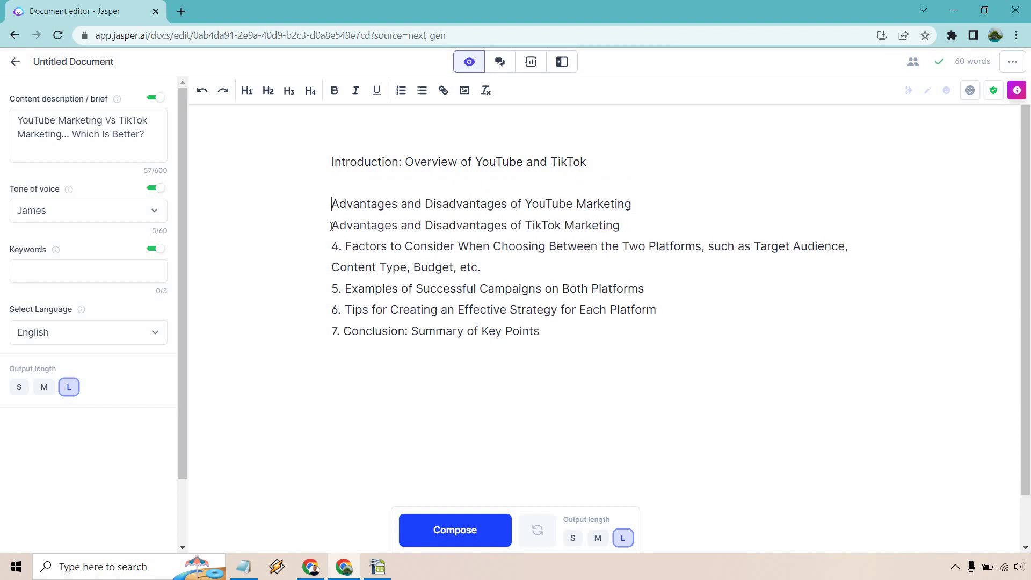
click(330, 225)
key(Return)
click(345, 268)
key(BackSpace)
key(BackSpace)
key(BackSpace)
key(Return)
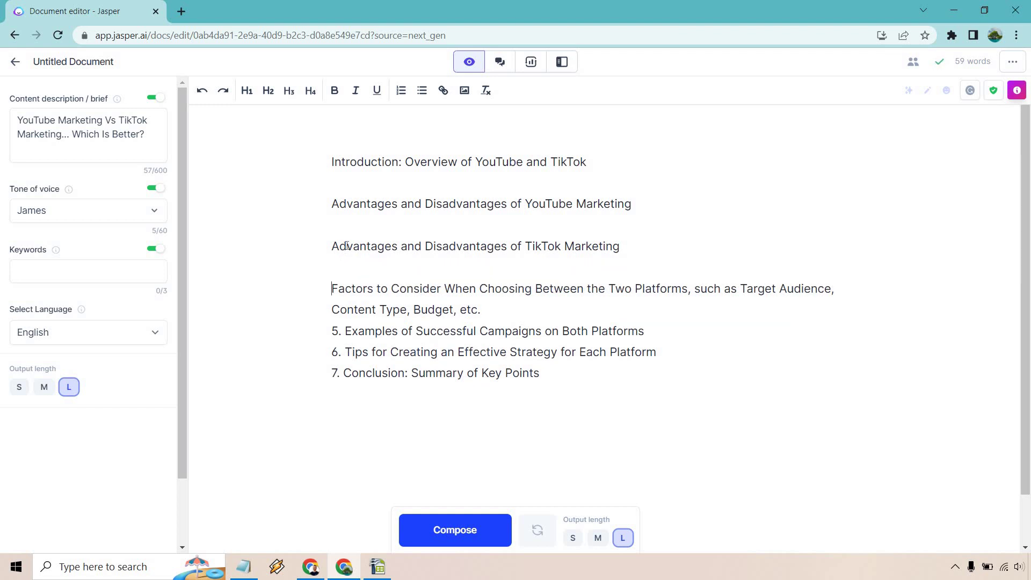
click(1017, 90)
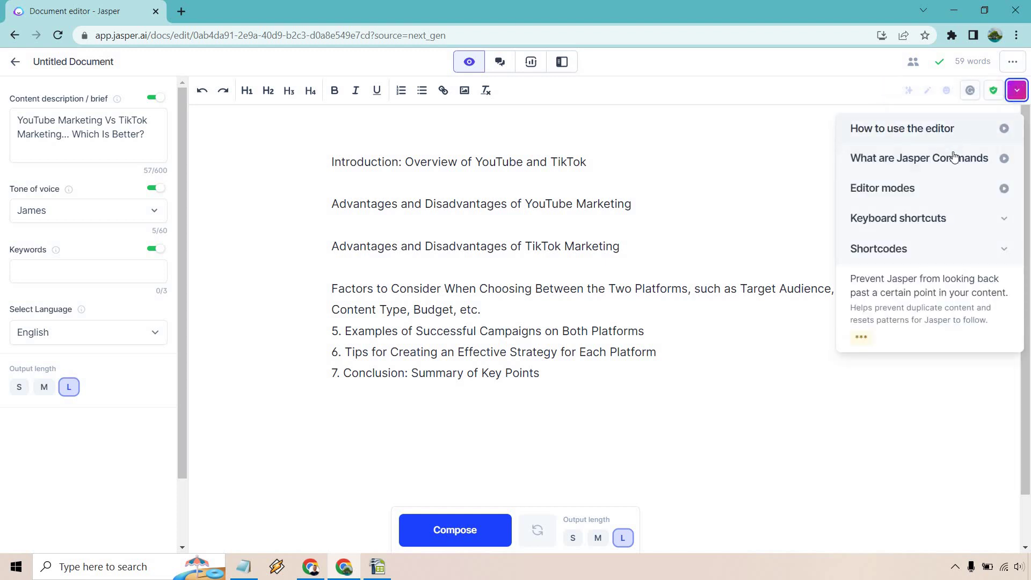
click(917, 250)
click(918, 250)
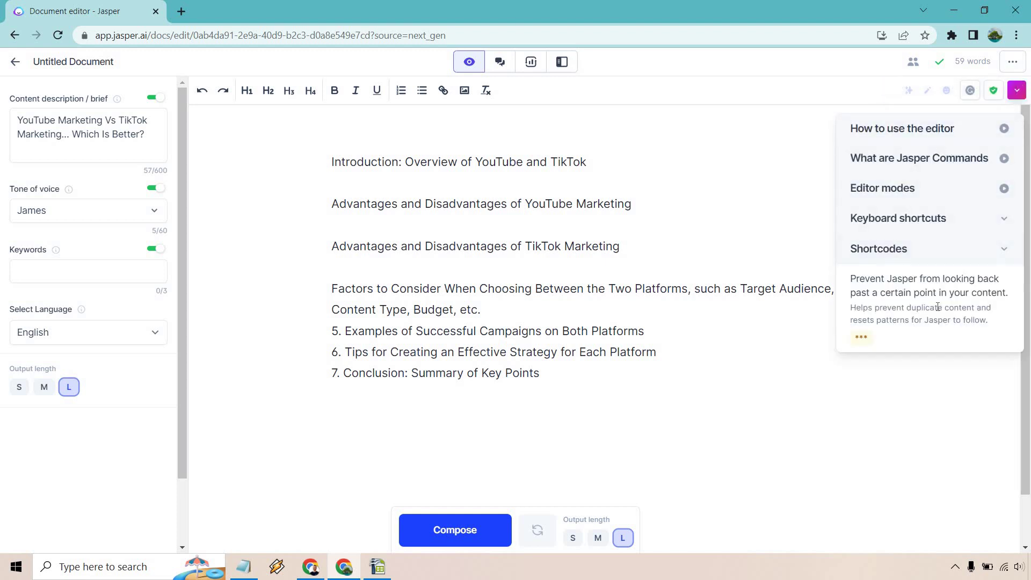
click(925, 220)
scroll(965, 303, down, 1)
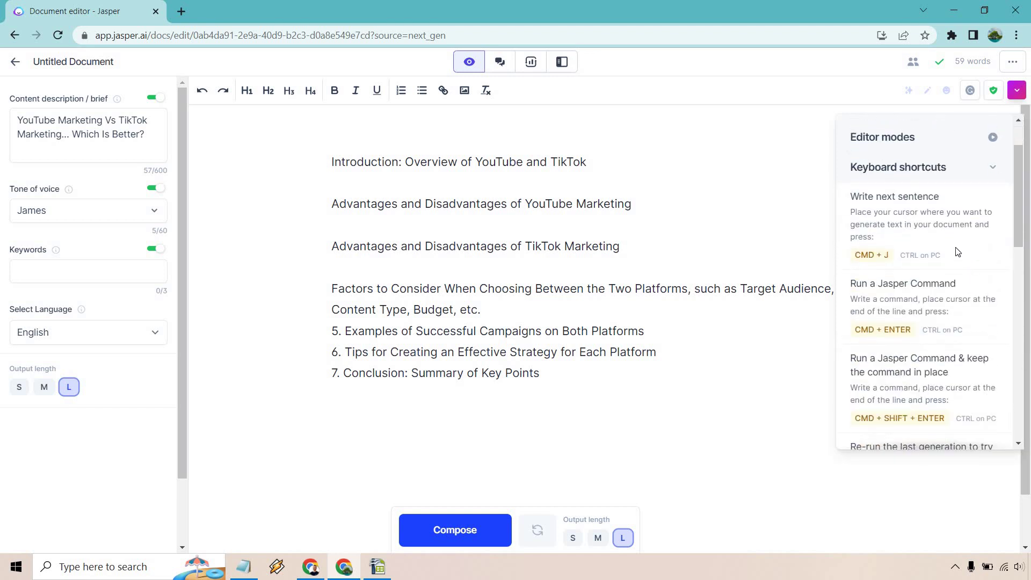
scroll(967, 295, down, 1)
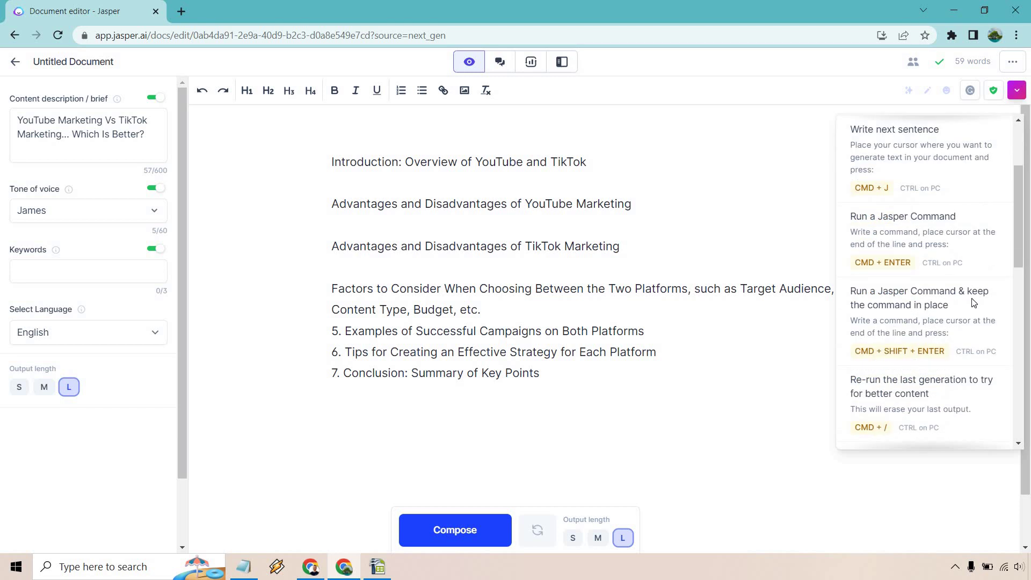
scroll(973, 301, down, 1)
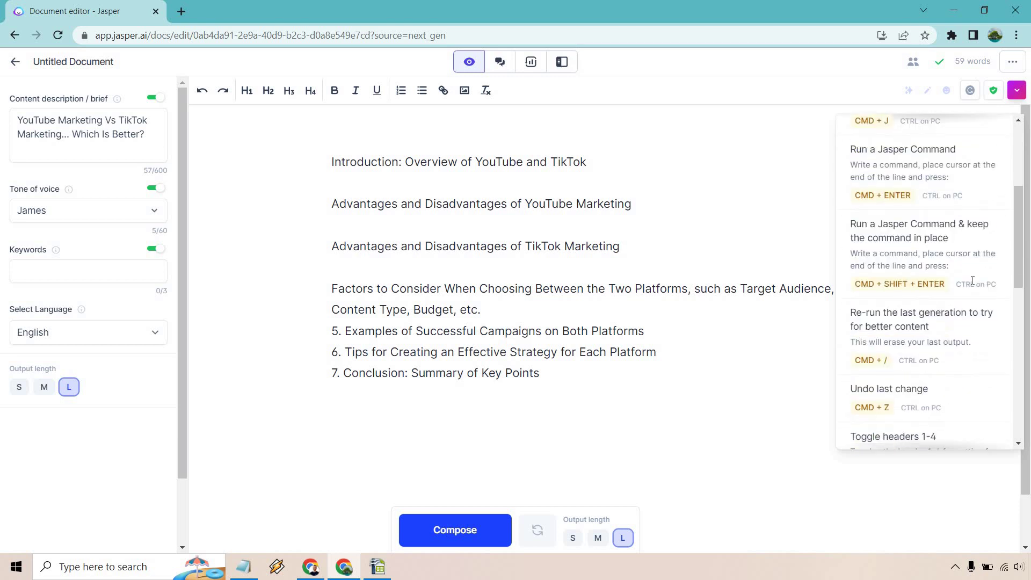
scroll(974, 290, down, 1)
scroll(973, 283, down, 1)
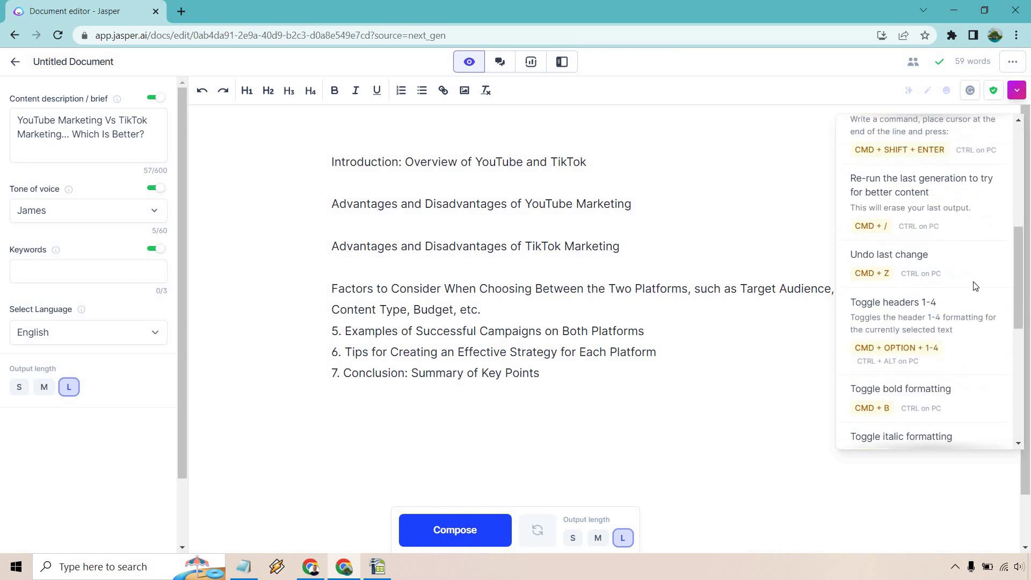
scroll(959, 346, up, 4)
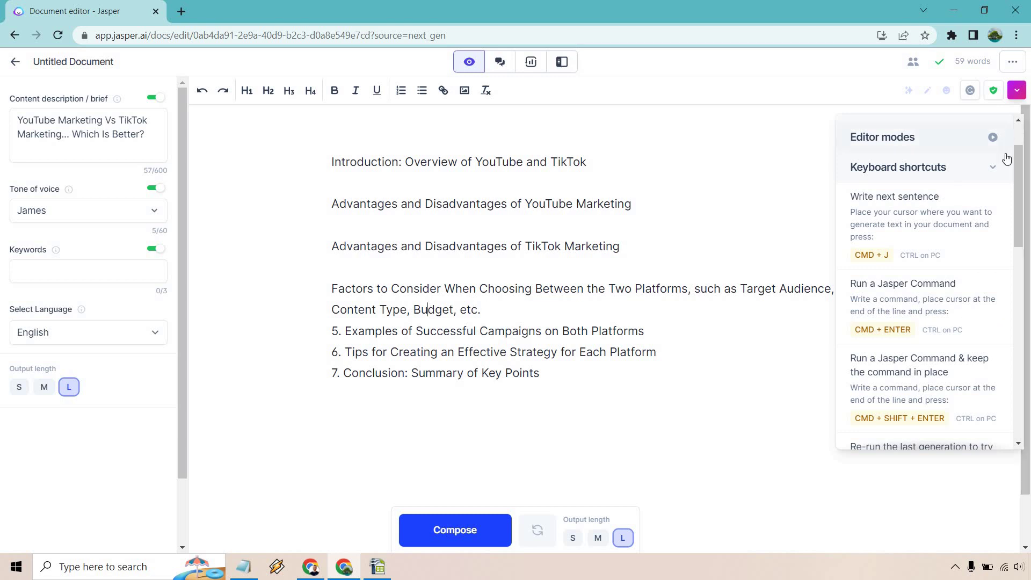
click(991, 168)
Step: Close the help panel, add a blank line after the Budget line and drop the 5. before Examples
click(1019, 94)
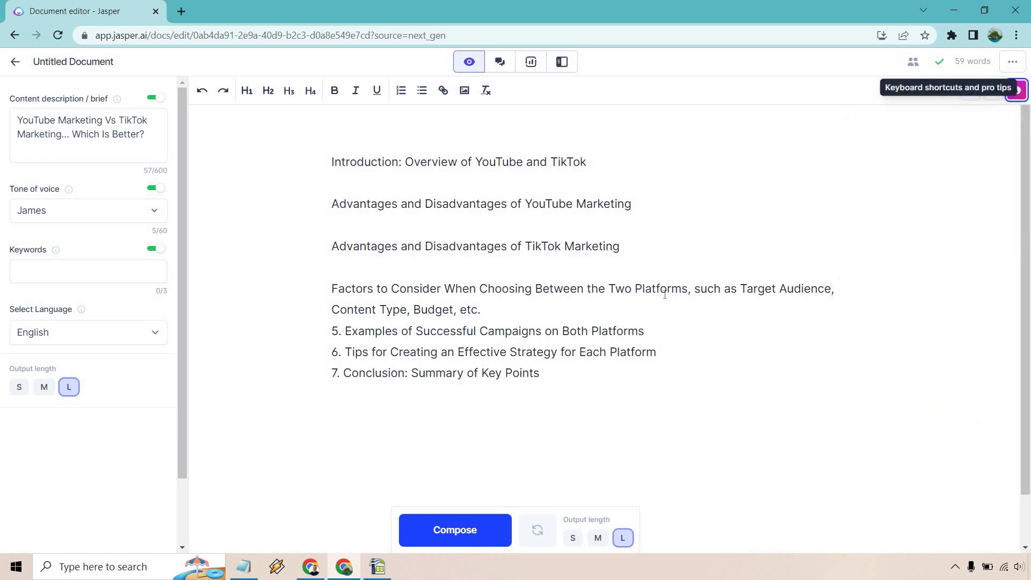
click(515, 310)
key(Return)
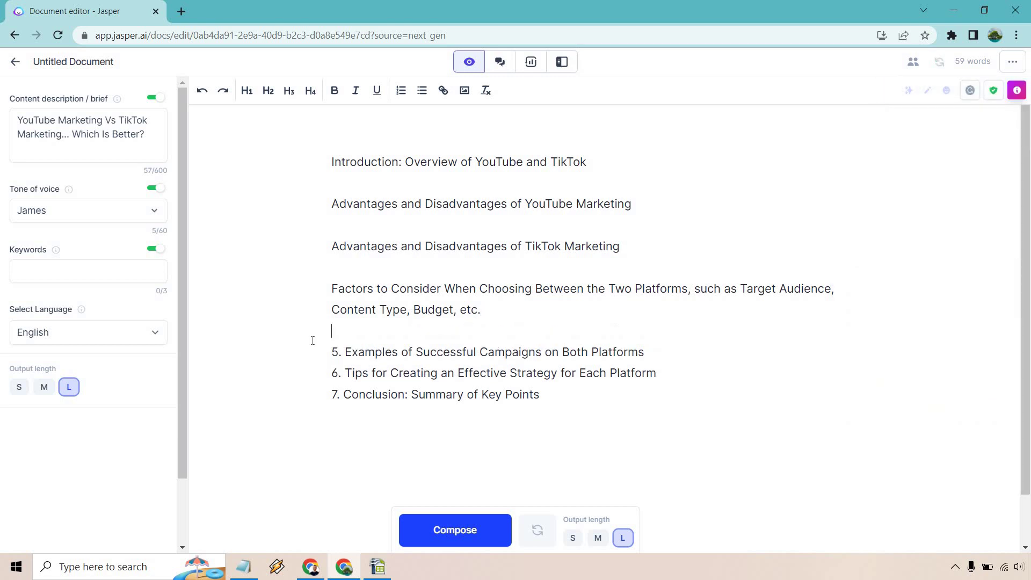
key(BackSpace)
key(BackSpace)
key(BackSpace)
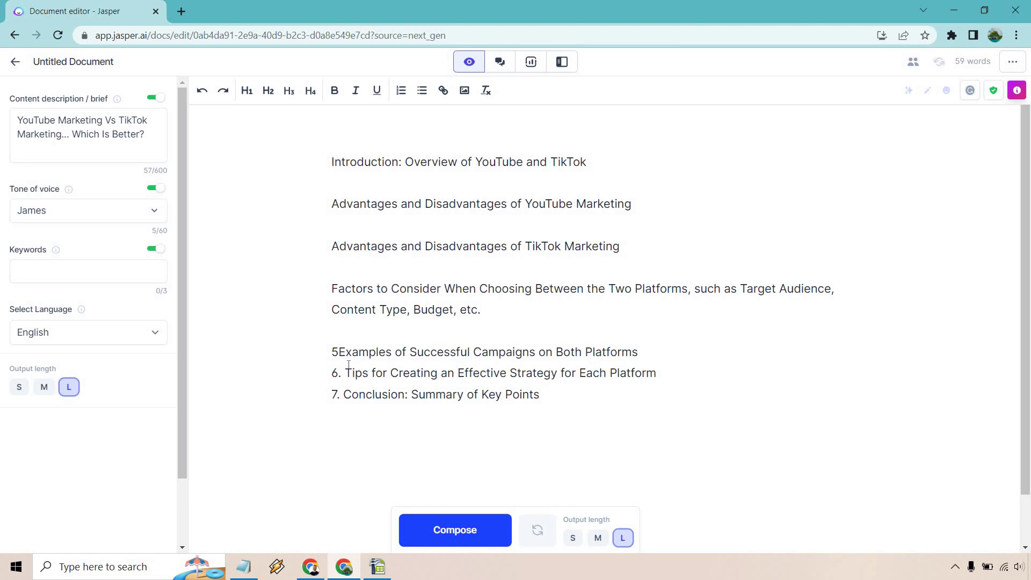
Step: Remove the 6. and 7. prefixes from Tips and Conclusion, with blank lines above each
click(348, 366)
key(Return)
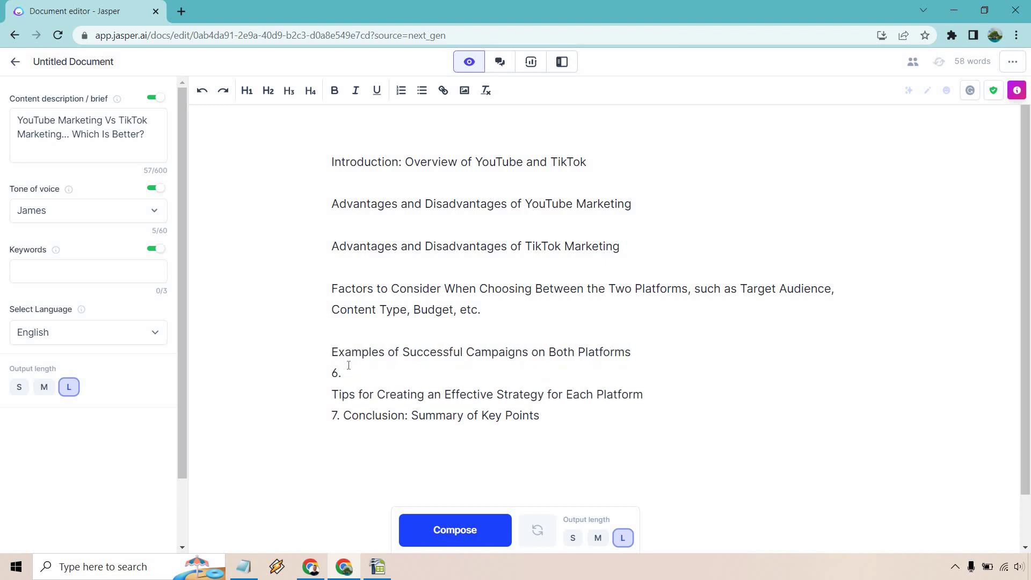
key(BackSpace)
key(BackSpace)
key(BackSpace)
key(BackSpace)
key(Return)
key(BackSpace)
key(BackSpace)
key(BackSpace)
key(Return)
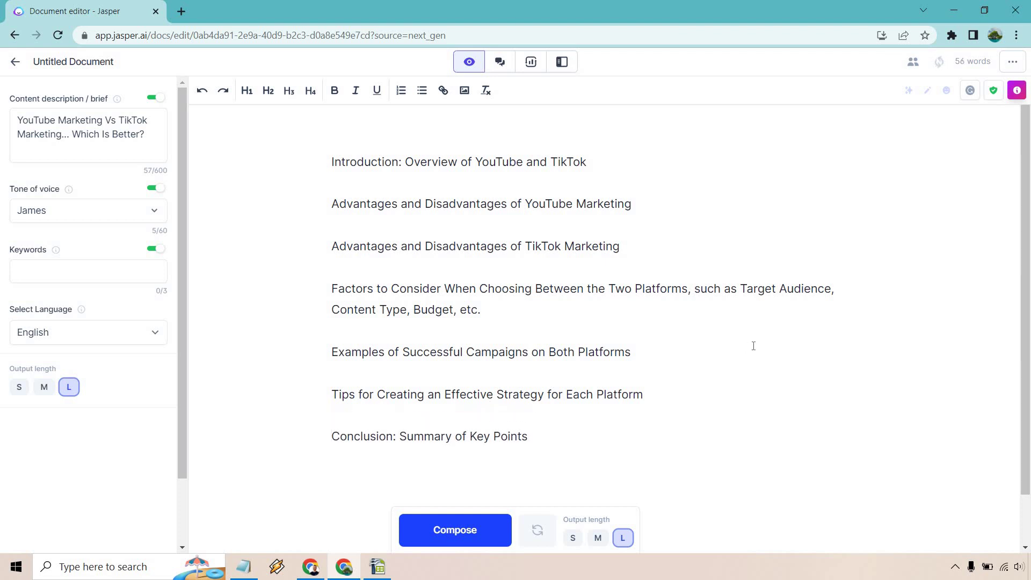
click(587, 161)
Step: Replace 'Introduction:' with the command 'Write an introduction for an Overview of YouTube vs TikTok marketing' and run it
drag(403, 162, 318, 160)
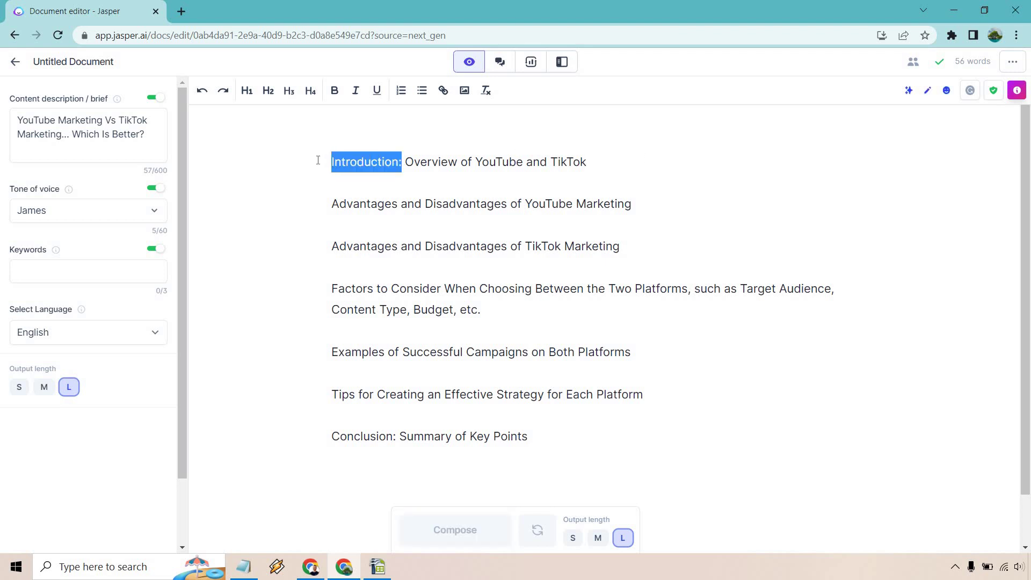
text(Writ)
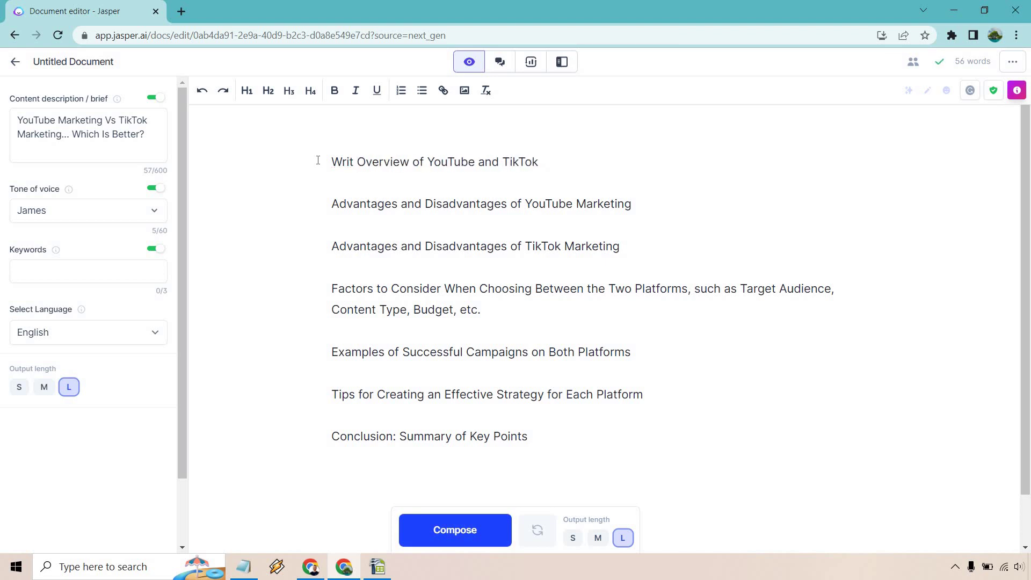
text(e an introductio)
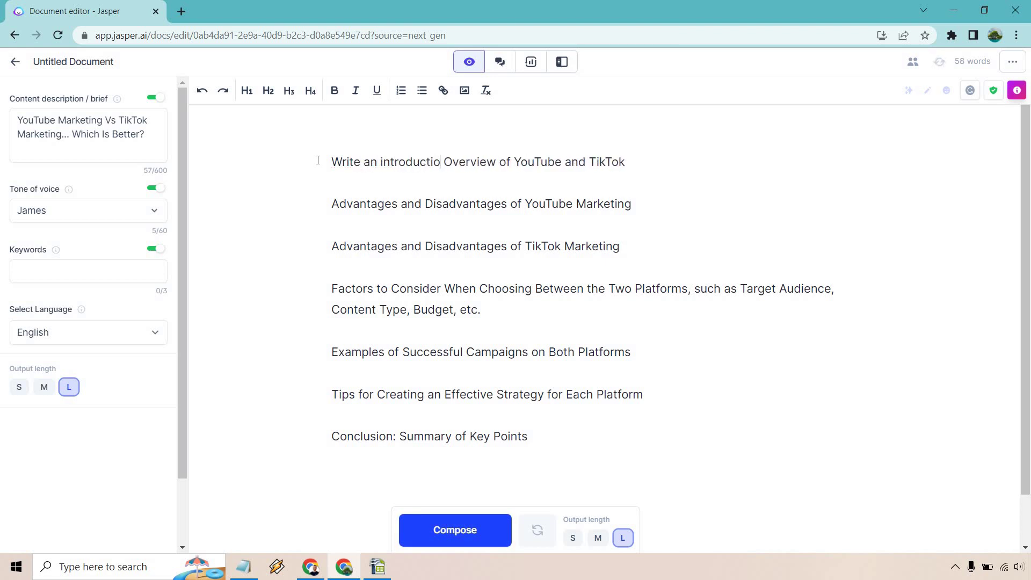
text(n for )
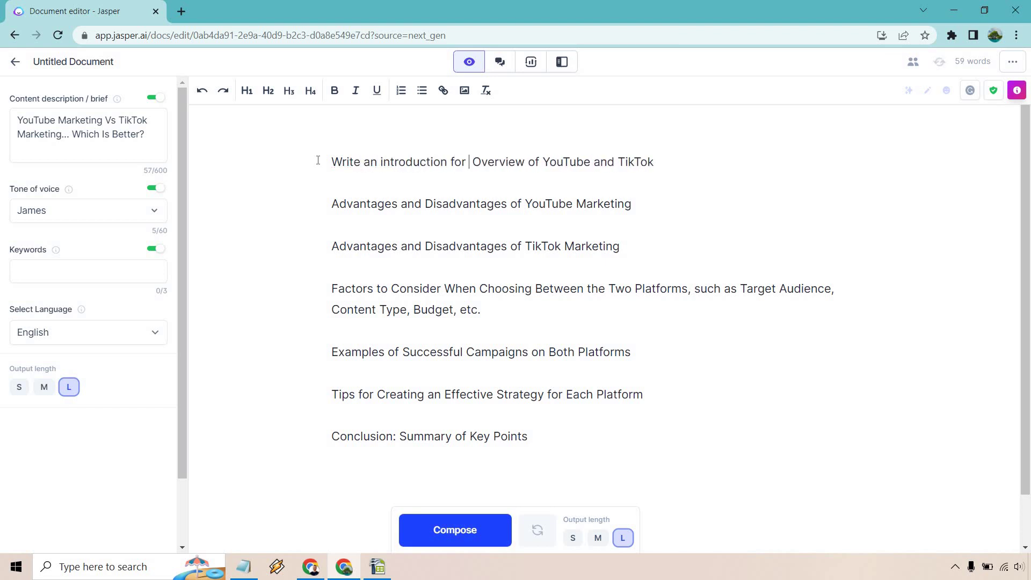
text(an Overview of YouTube vs TikTok )
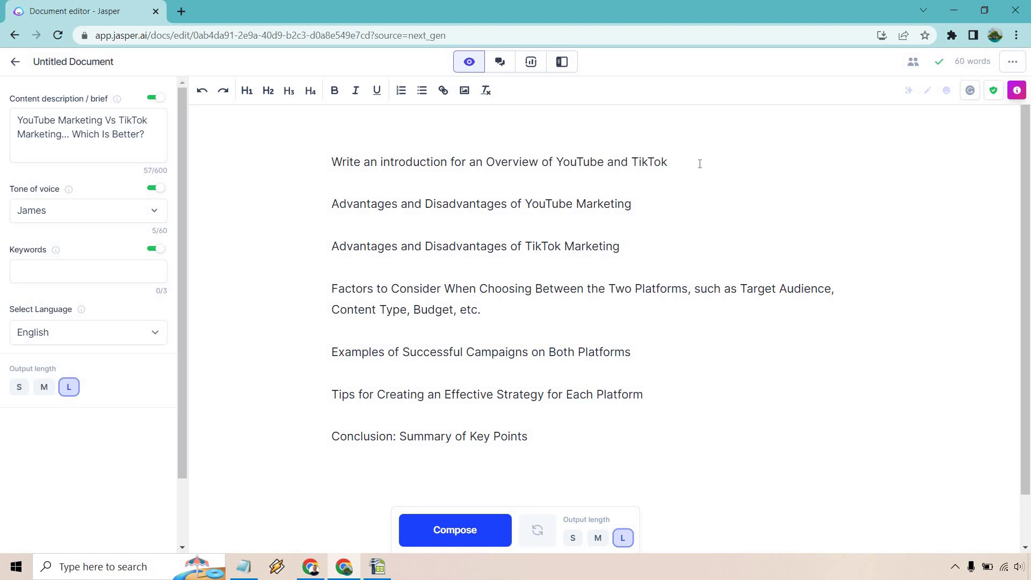
text(marketing, asking which one is better.)
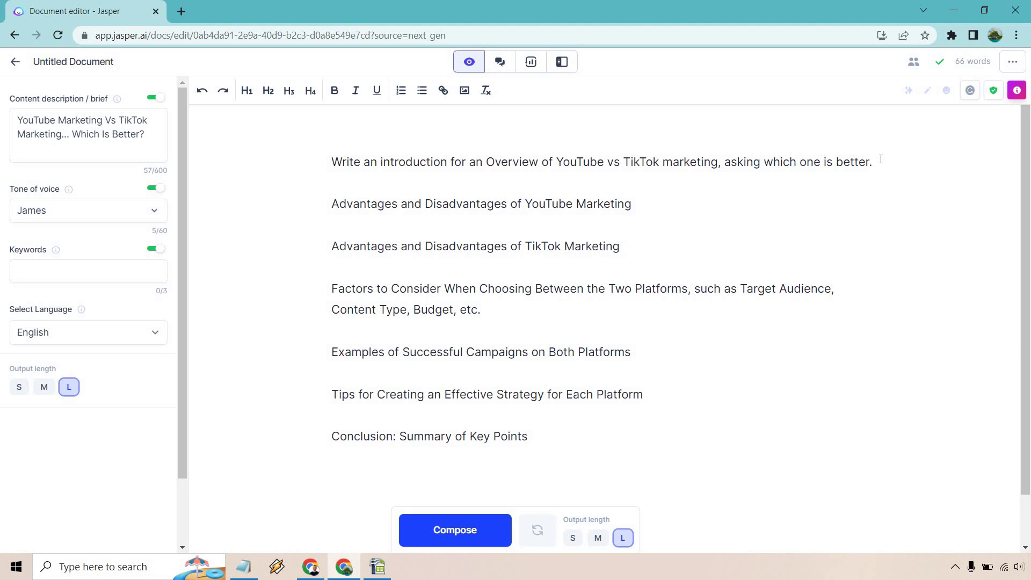
key(ctrl+Return)
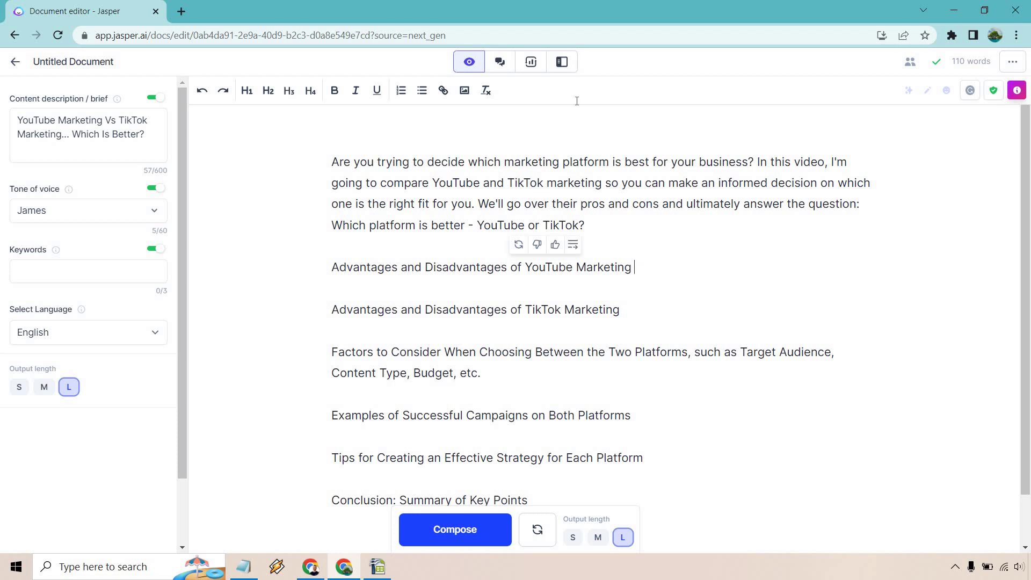
Step: Open the Paragraph Generator template via the Power mode template search
click(562, 62)
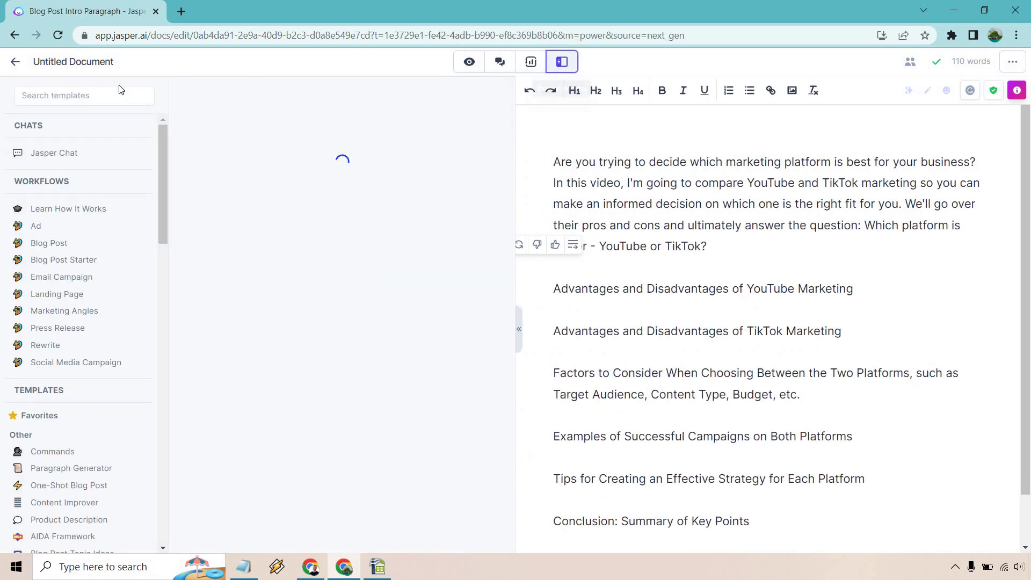
click(74, 95)
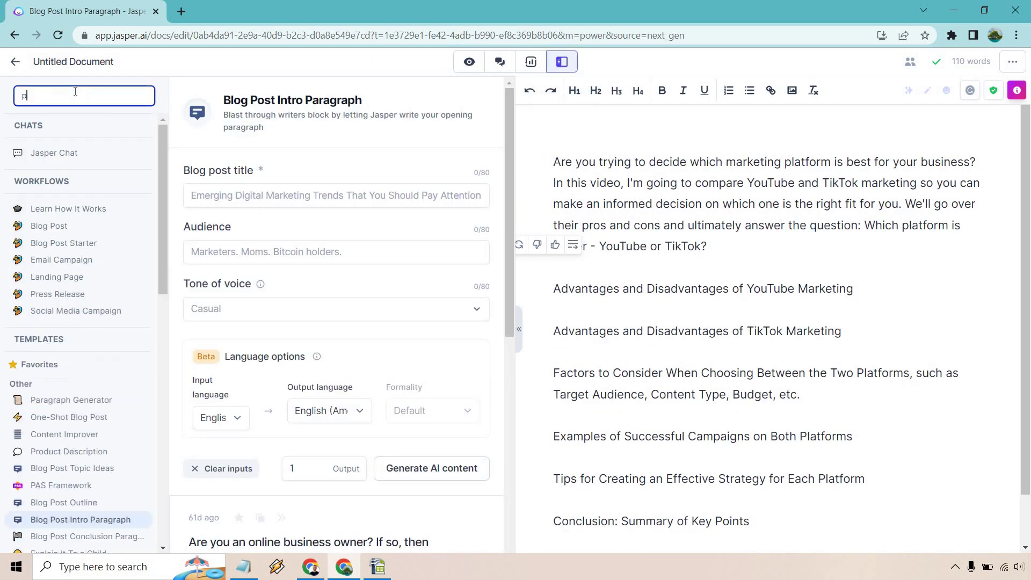
text(paragra)
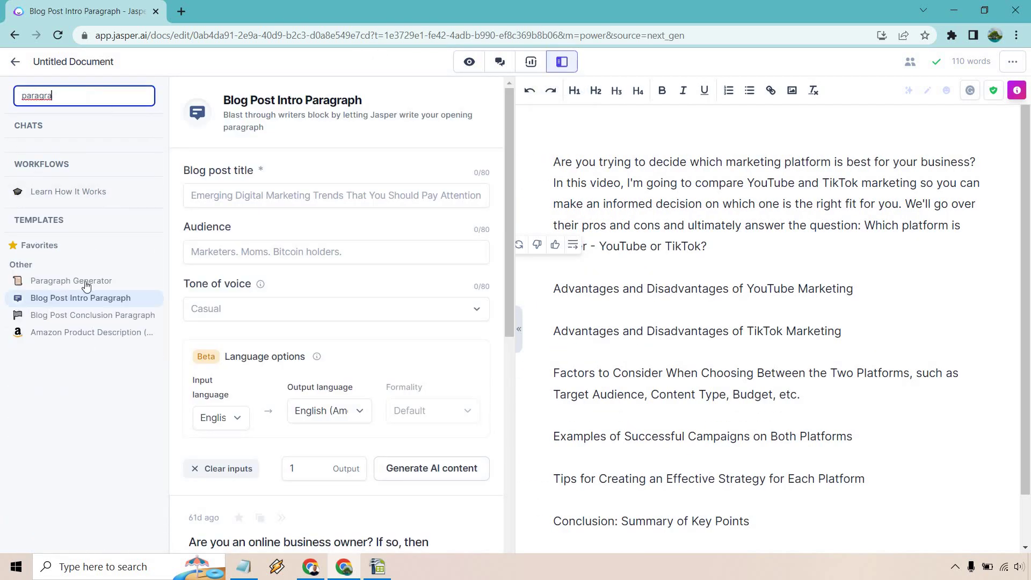
click(84, 282)
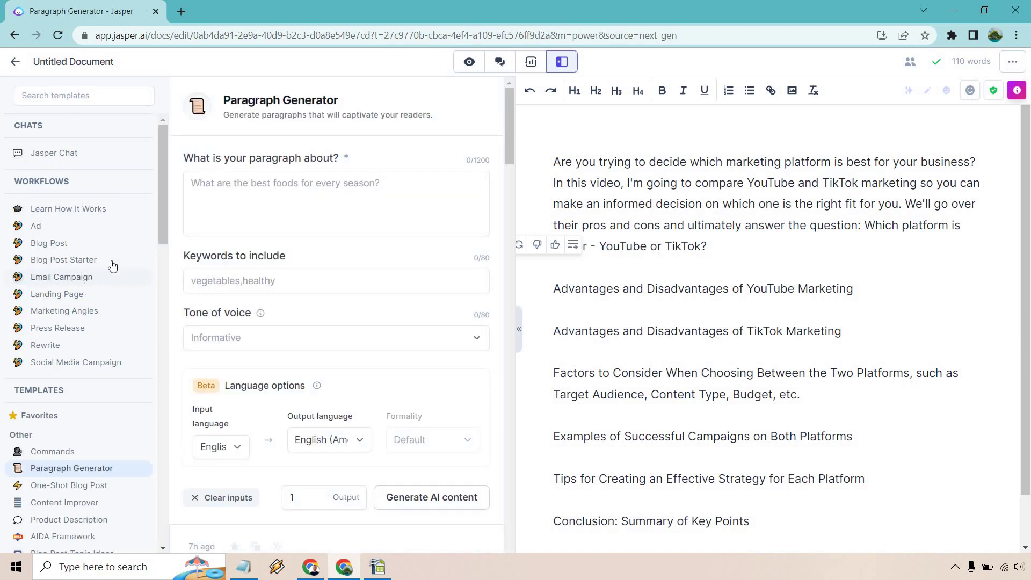
Step: Generate a confident, persuasive, upbeat paragraph using the YouTube Marketing heading as the topic
drag(859, 290, 555, 289)
key(ctrl+c)
click(353, 189)
key(ctrl+v)
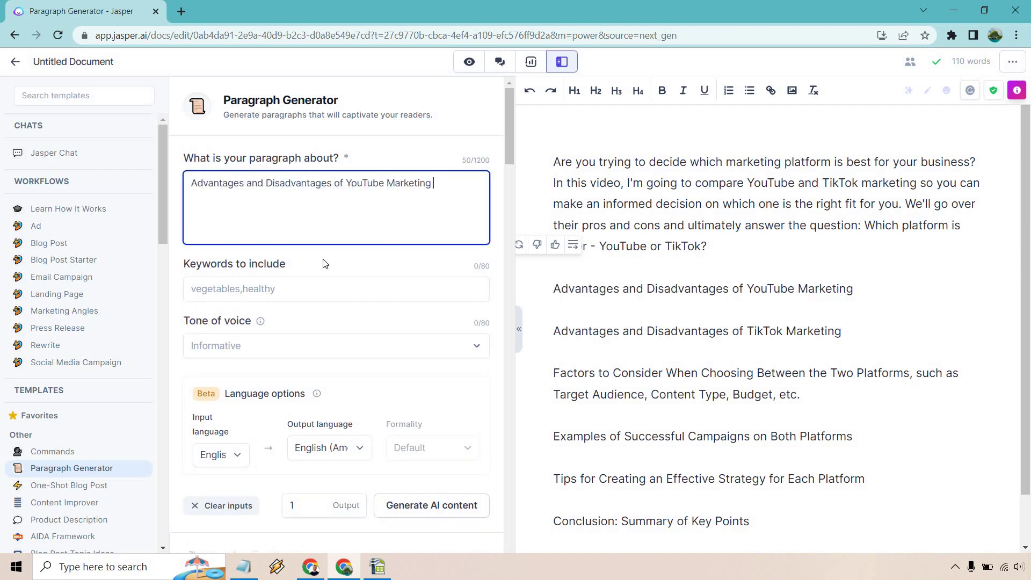
click(476, 348)
click(210, 401)
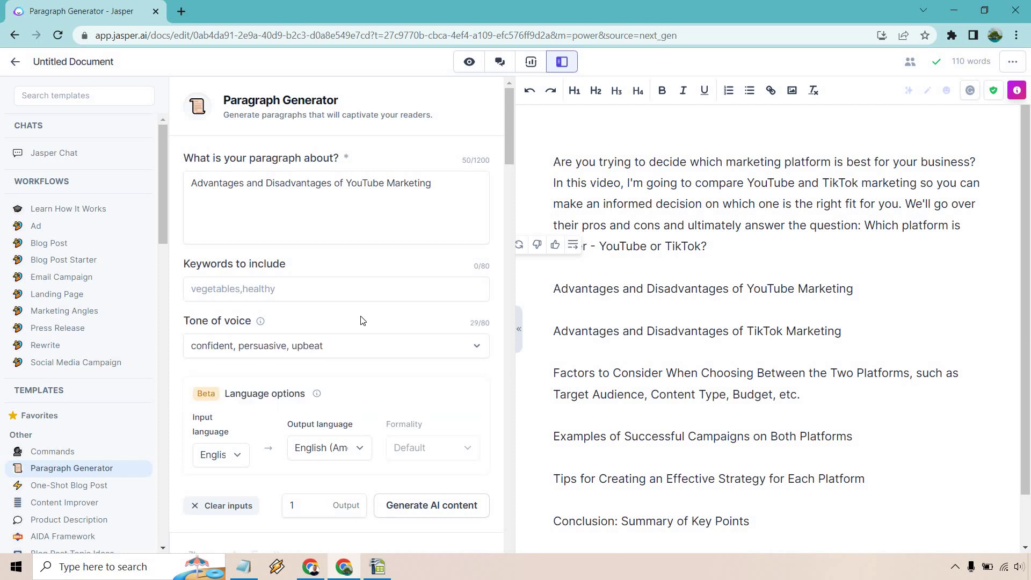
click(443, 508)
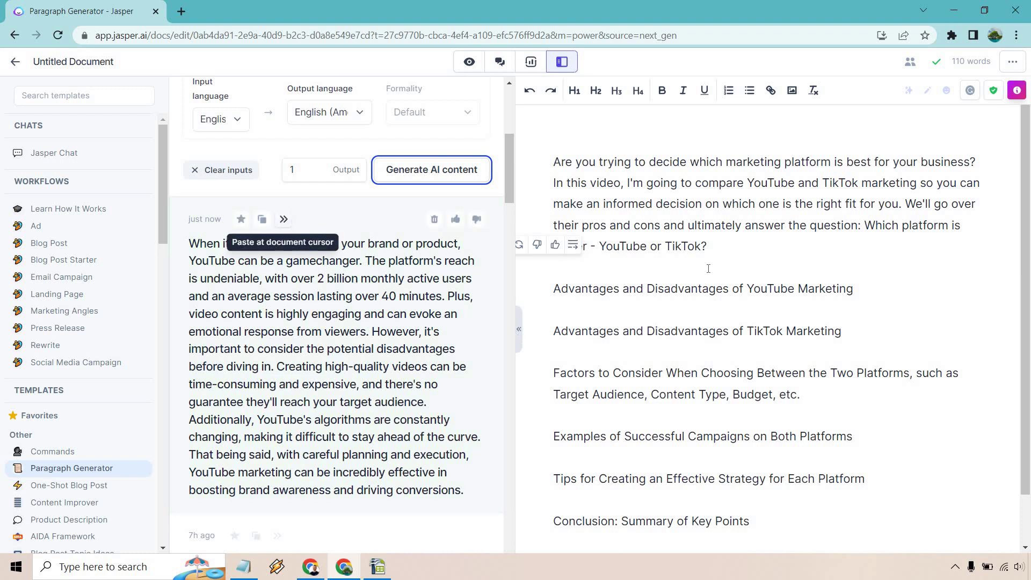
Step: Insert the generated paragraph on a new line beneath the YouTube heading
click(887, 292)
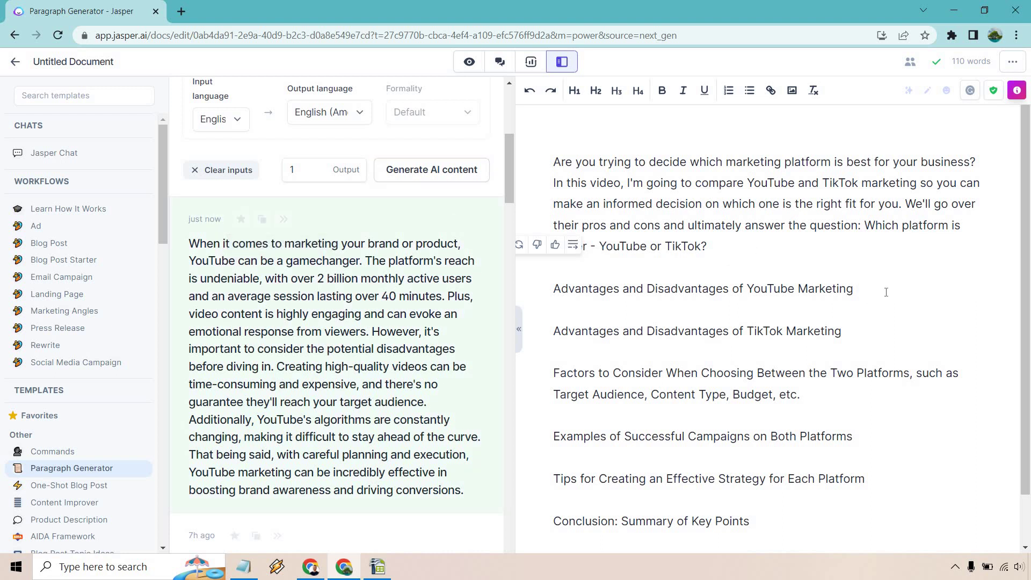
key(Return)
key(Return)
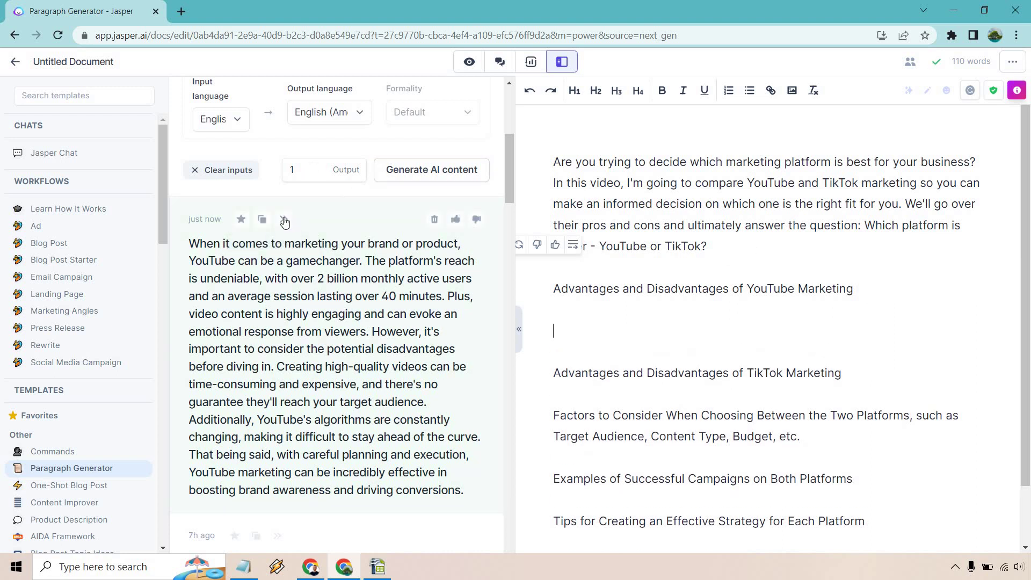
click(284, 221)
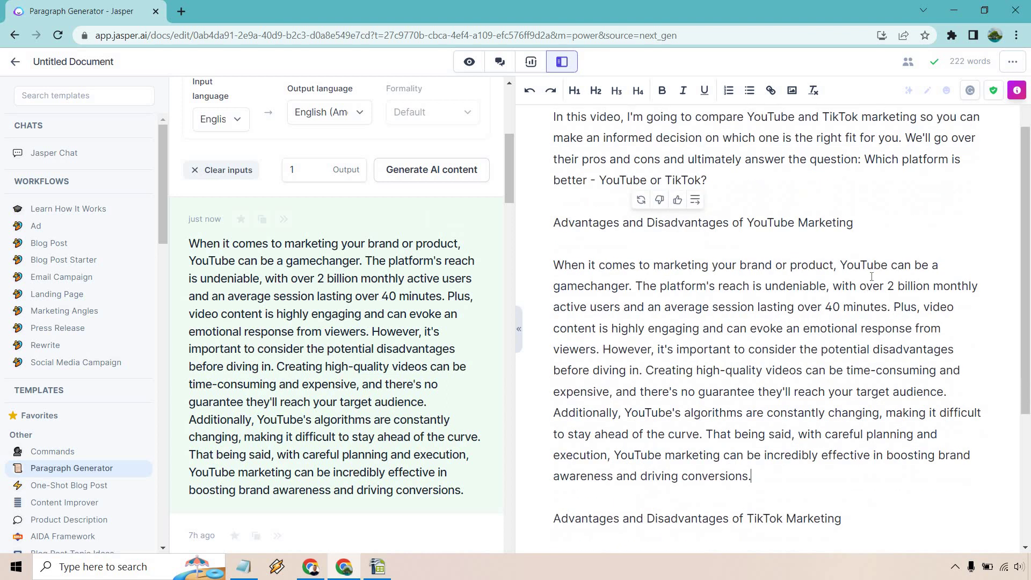
Step: Bold the YouTube Marketing heading, then select the TikTok Marketing heading
scroll(880, 264, up, 1)
drag(856, 289, 554, 289)
click(662, 90)
click(838, 183)
scroll(571, 382, down, 4)
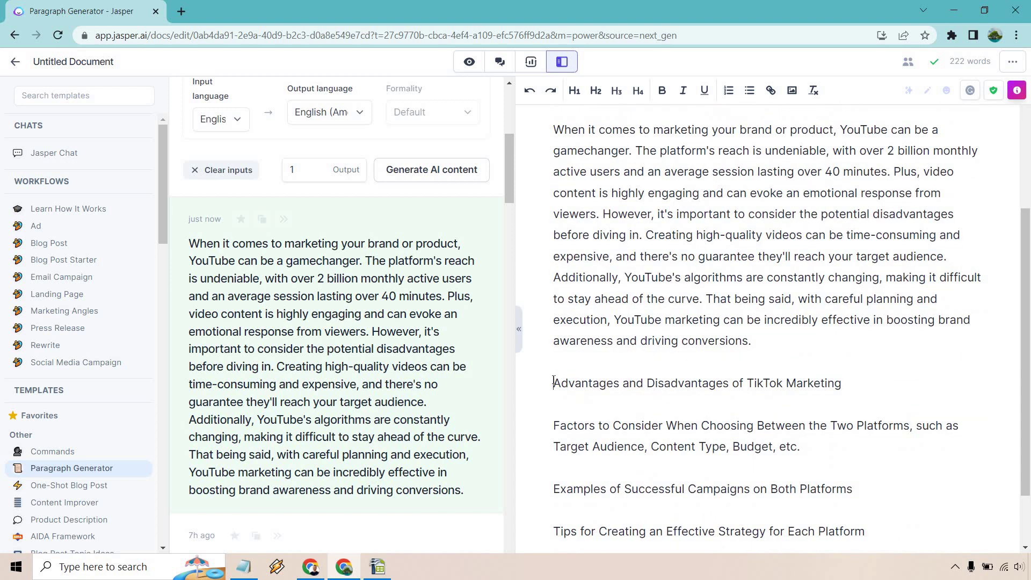
drag(854, 382, 552, 383)
Step: Replace the Paragraph Generator topic with the TikTok Marketing heading and generate a TikTok paragraph
scroll(376, 191, up, 6)
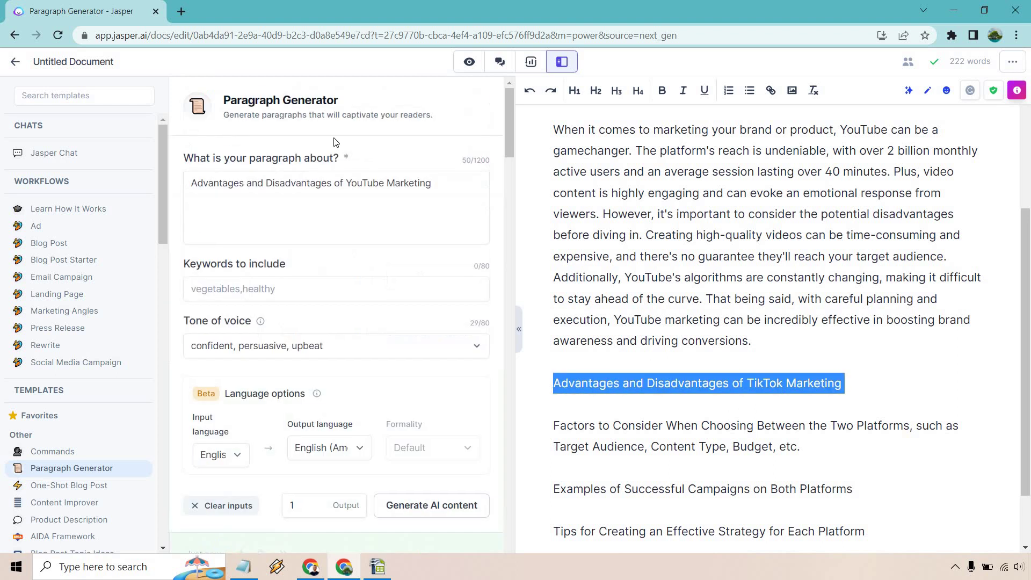
click(431, 183)
key(ctrl+a)
key(ctrl+v)
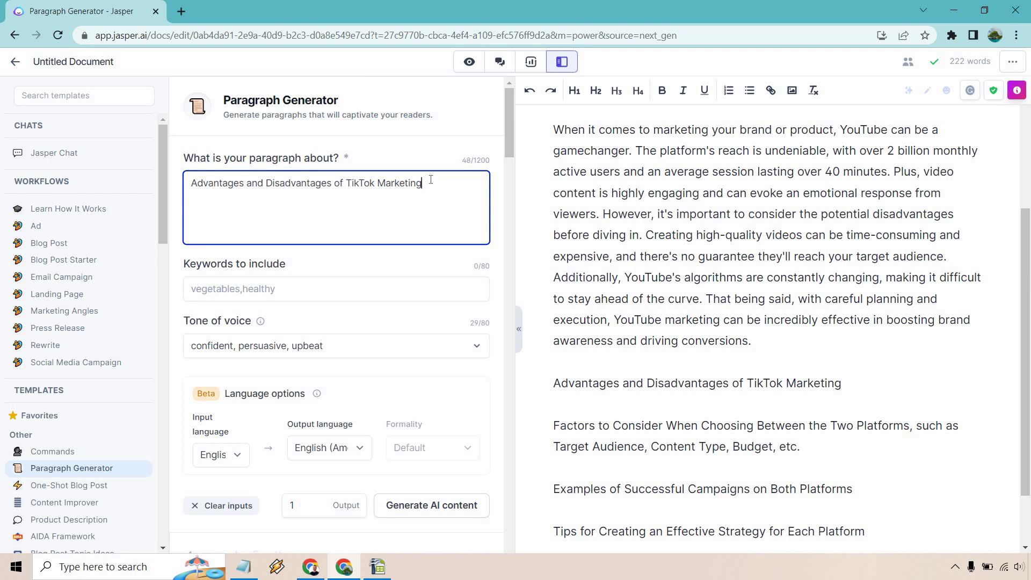
click(440, 510)
click(440, 509)
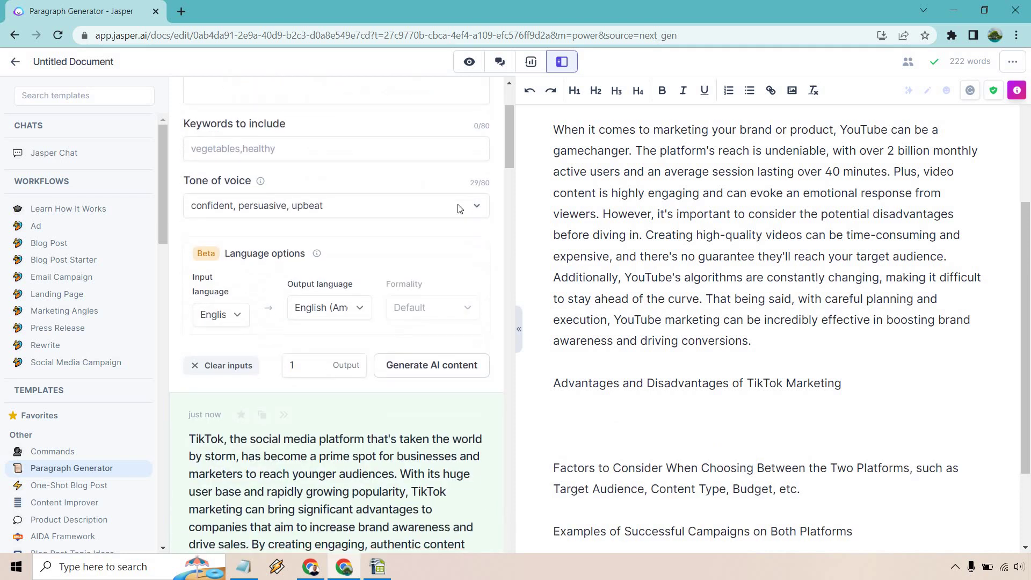
scroll(461, 209, down, 3)
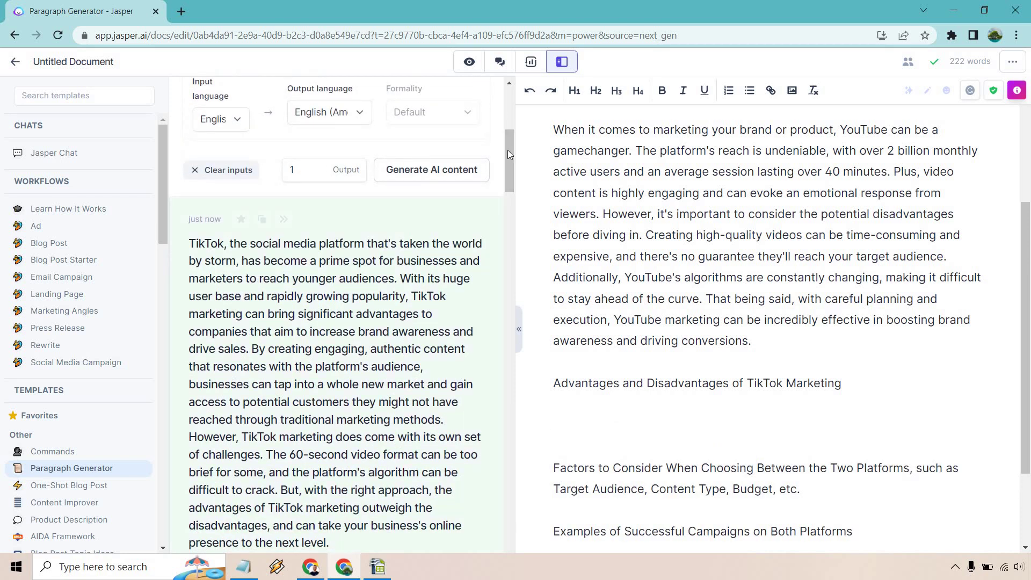
drag(507, 150, 507, 154)
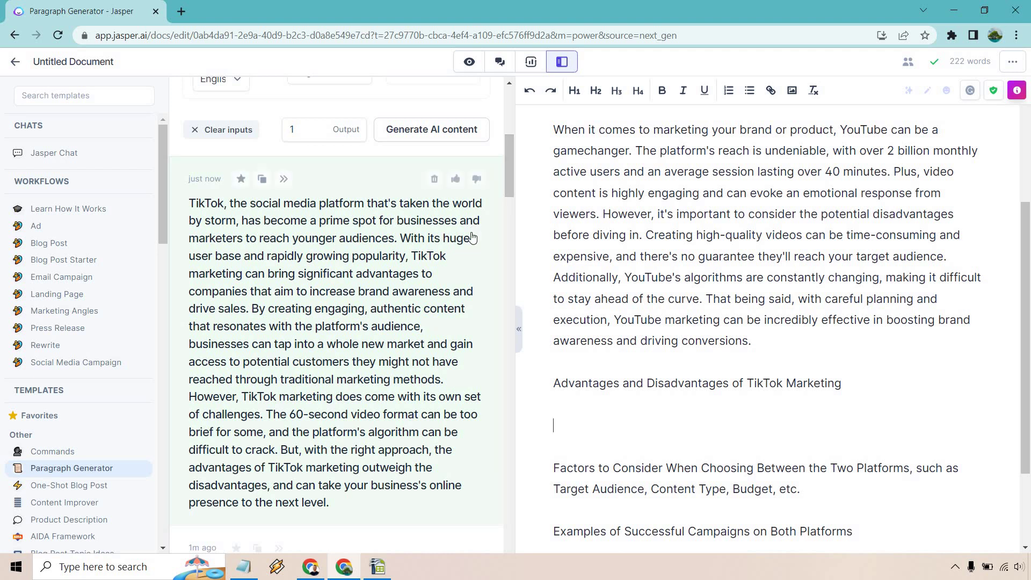
Step: Insert the TikTok paragraph below its heading and bold 'Advantages and Disadvantages of TikTok Marketing'
click(283, 179)
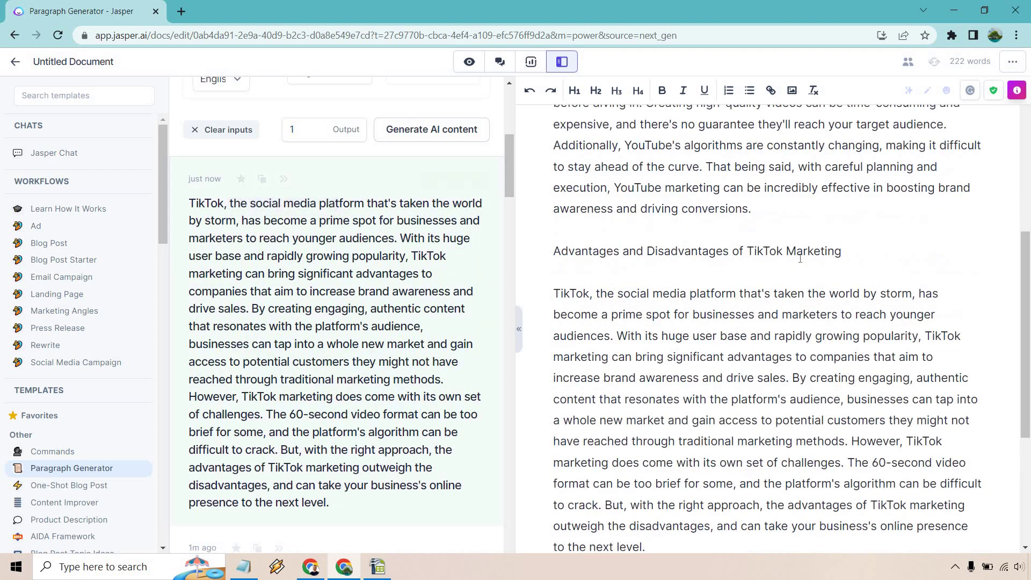
drag(847, 251, 547, 230)
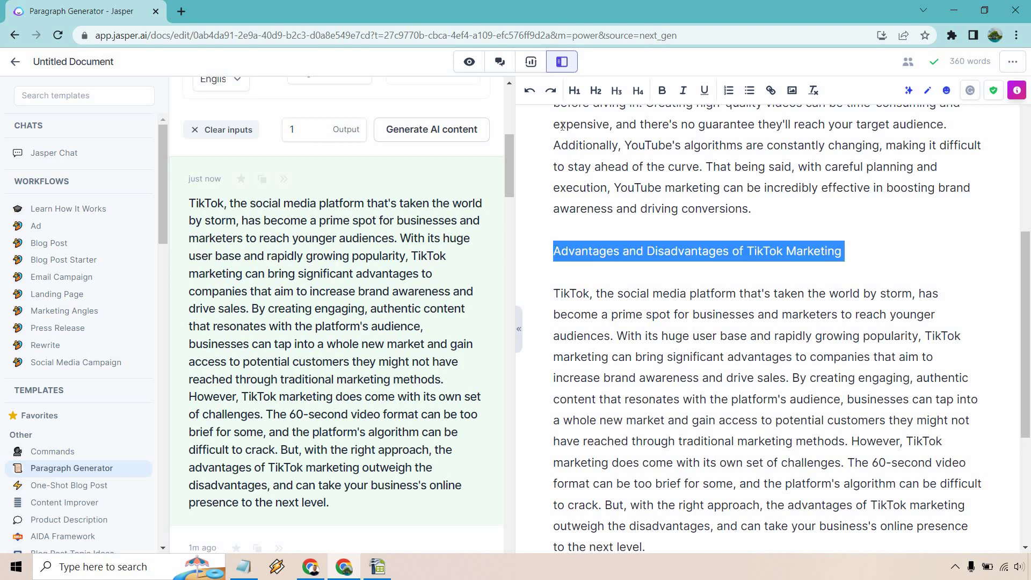
click(662, 90)
click(807, 184)
scroll(868, 225, up, 4)
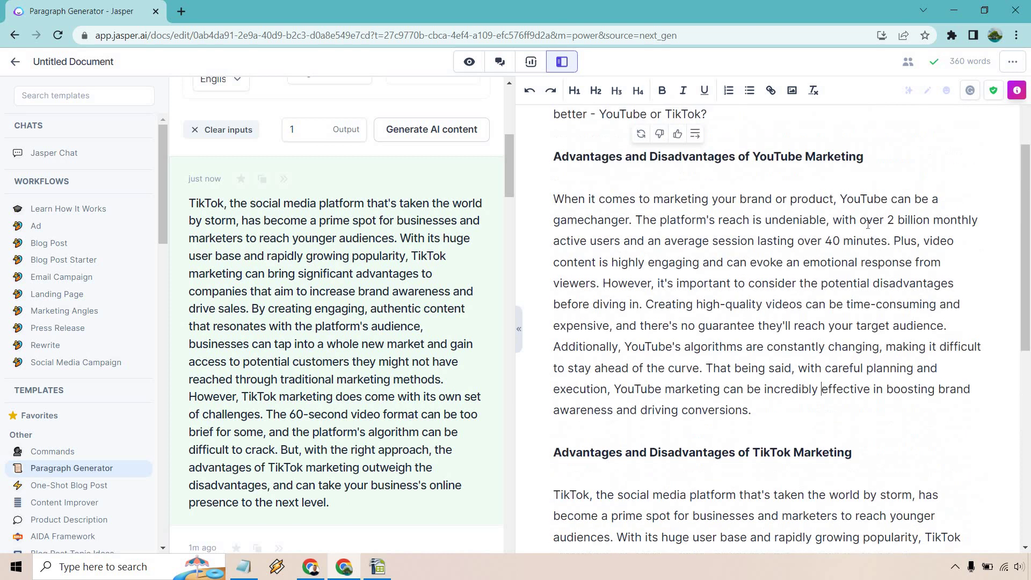
scroll(868, 227, up, 2)
scroll(868, 228, down, 10)
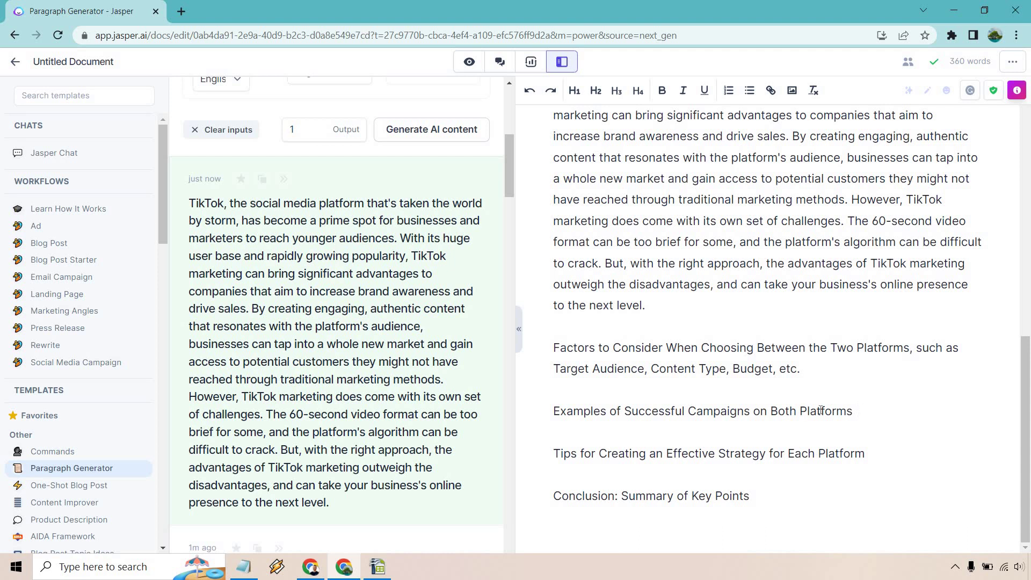
Step: Replace the Examples of Successful Campaigns line with the pasted YouTube success line
key(shift+Left)
key(shift+Left)
key(shift+Left)
key(shift+Left)
key(shift+Left)
key(shift+Left)
key(shift+Left)
key(shift+Left)
key(shift+Left)
key(shift+Left)
key(shift+Left)
key(shift+Left)
key(shift+Left)
key(shift+Left)
key(shift+Left)
key(shift+Left)
key(shift+Left)
key(shift+Left)
key(shift+Left)
key(shift+Left)
text(how)
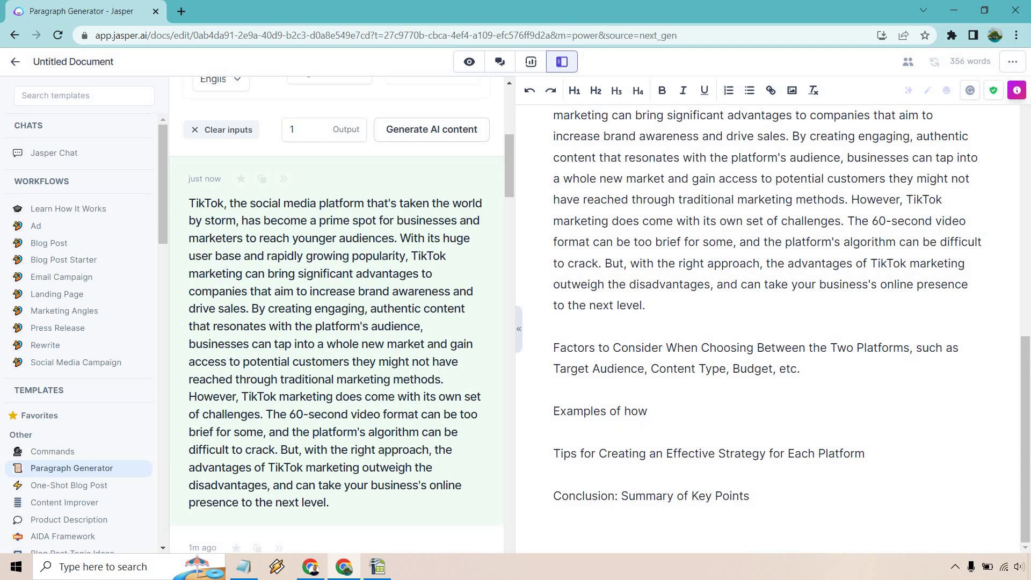
key(BackSpace)
key(BackSpace)
key(BackSpace)
key(BackSpace)
key(BackSpace)
key(BackSpace)
key(BackSpace)
key(BackSpace)
key(BackSpace)
key(BackSpace)
key(BackSpace)
key(BackSpace)
key(BackSpace)
key(BackSpace)
key(BackSpace)
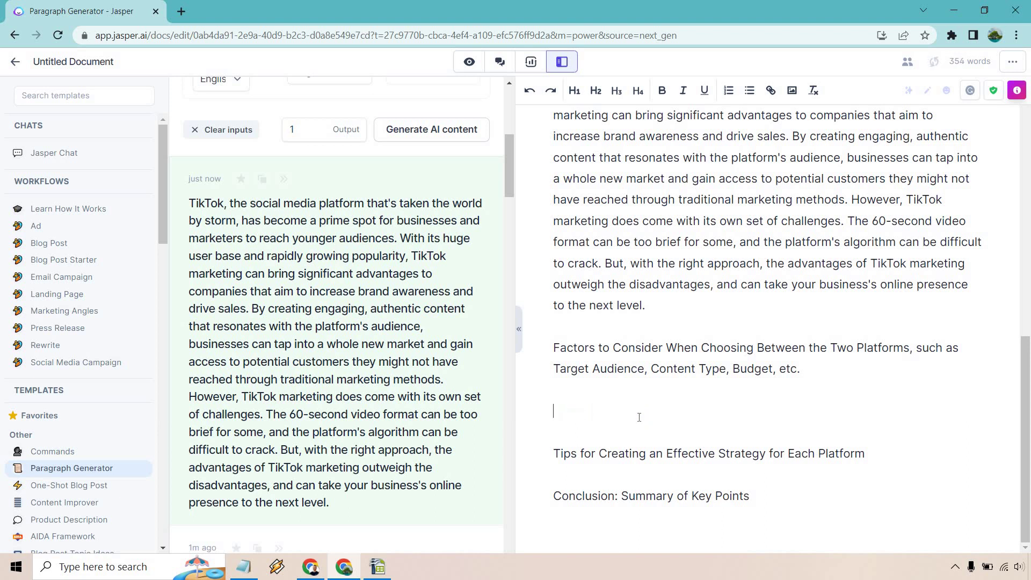
key(ctrl+v)
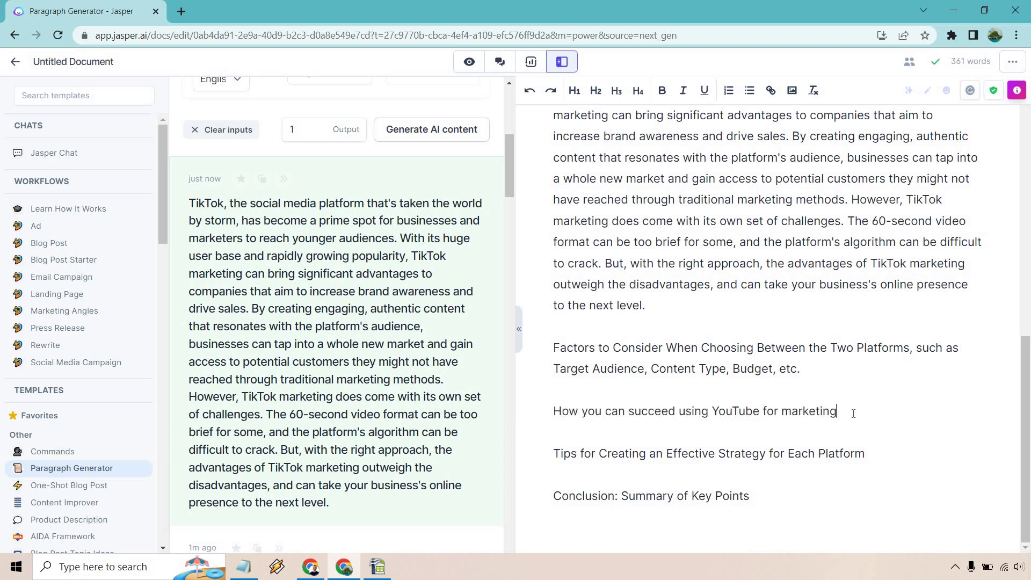
Step: Duplicate the YouTube success line below and change YouTube to TikTok in the copy
drag(852, 412, 553, 411)
key(ctrl+c)
click(897, 415)
key(Return)
key(Return)
key(ctrl+v)
double_click(735, 455)
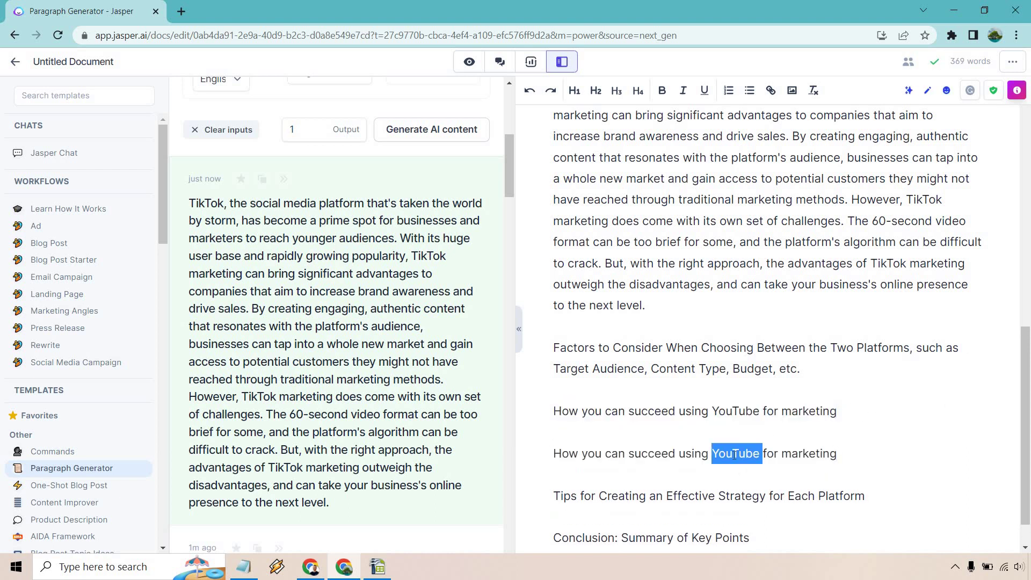
text(TikTok)
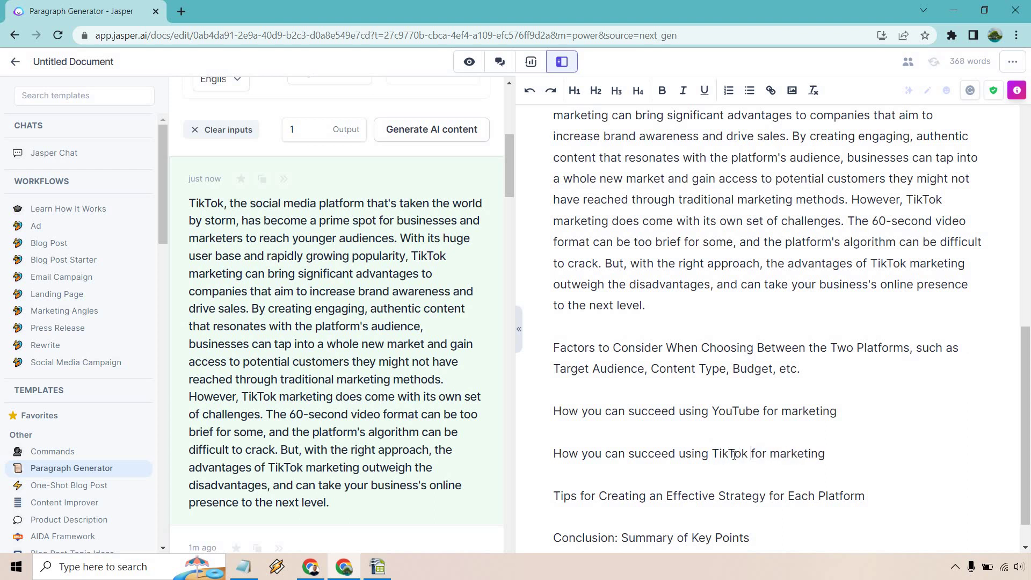
Step: In focus mode, prefix the YouTube success line with 'Write about' and lowercase 'how'
click(469, 62)
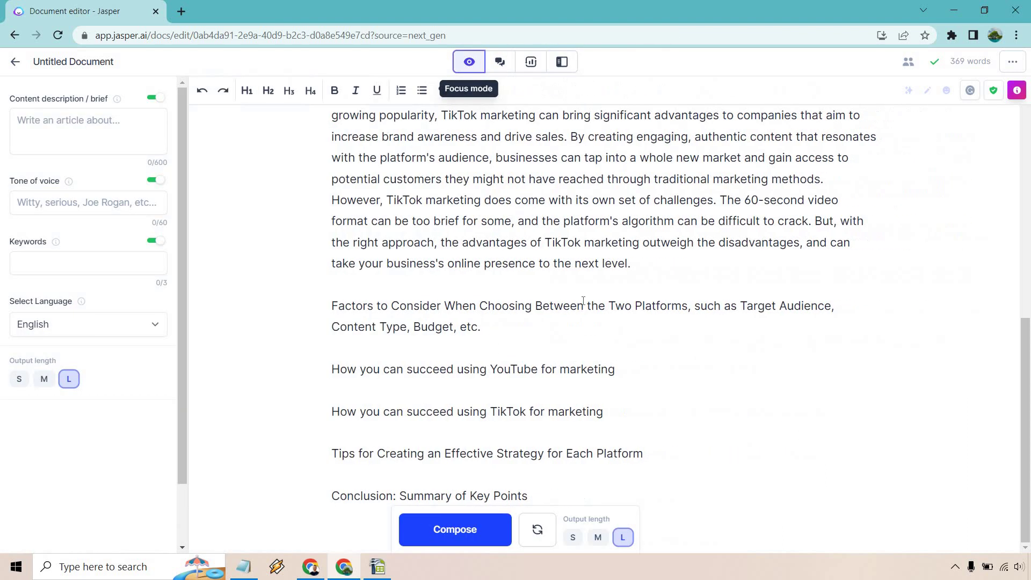
click(331, 373)
text(Write about)
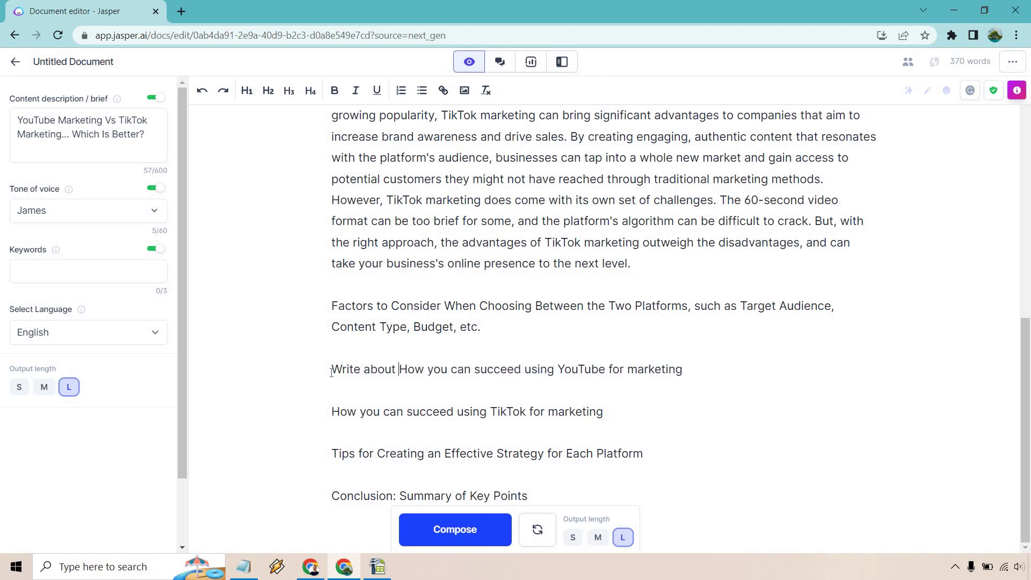
key(Delete)
text(h)
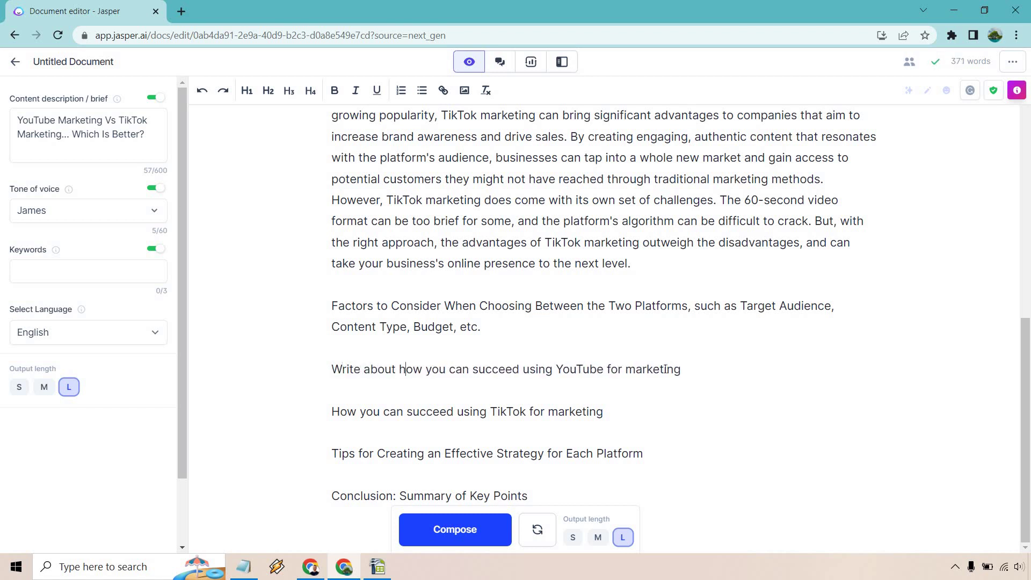
Step: Run the command to generate paragraphs on YouTube's reach, consistency, SEO and cross-promotion
drag(681, 371, 332, 371)
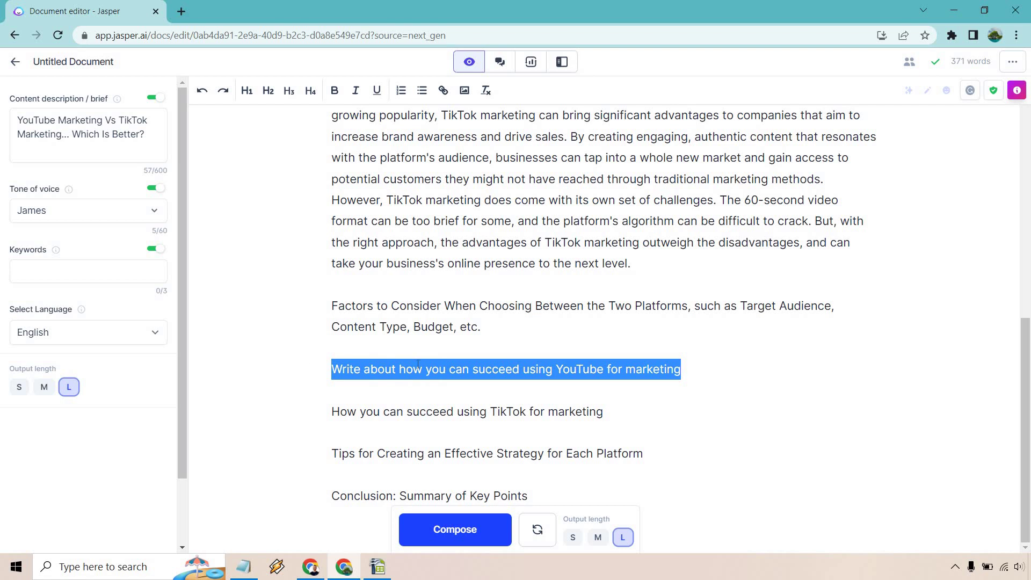
click(695, 367)
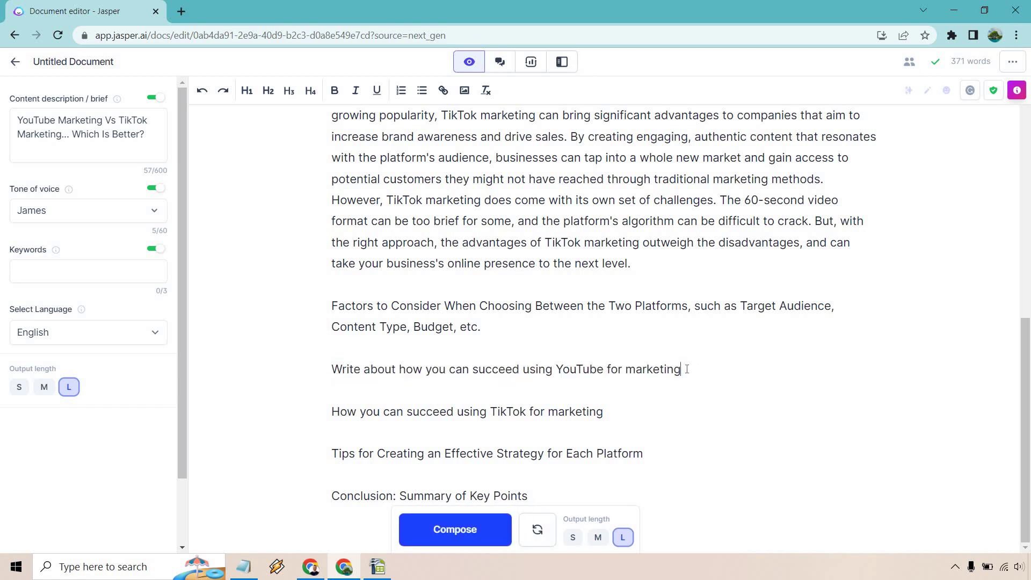
key(ctrl+j)
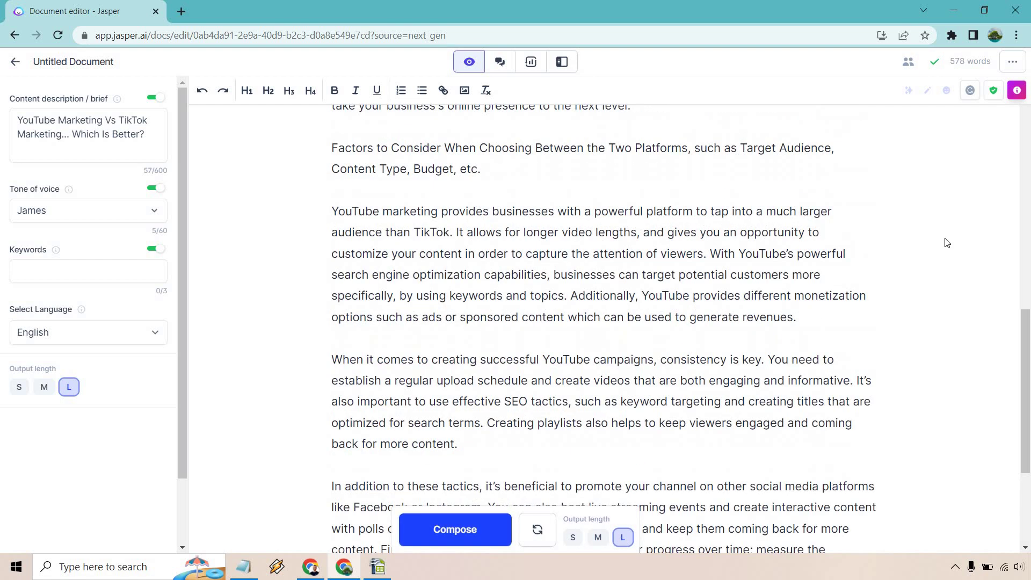
scroll(916, 273, up, 1)
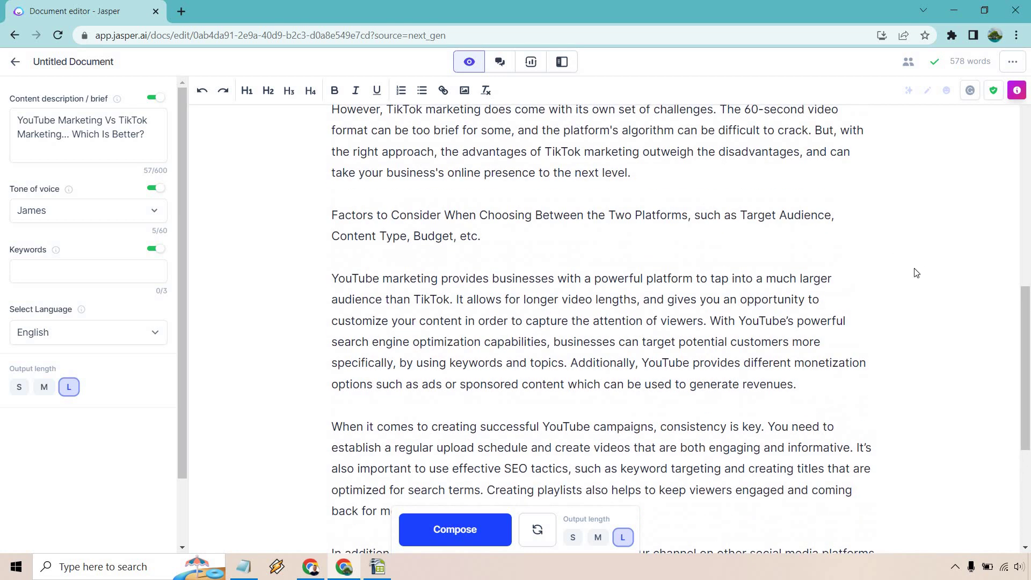
scroll(939, 246, down, 2)
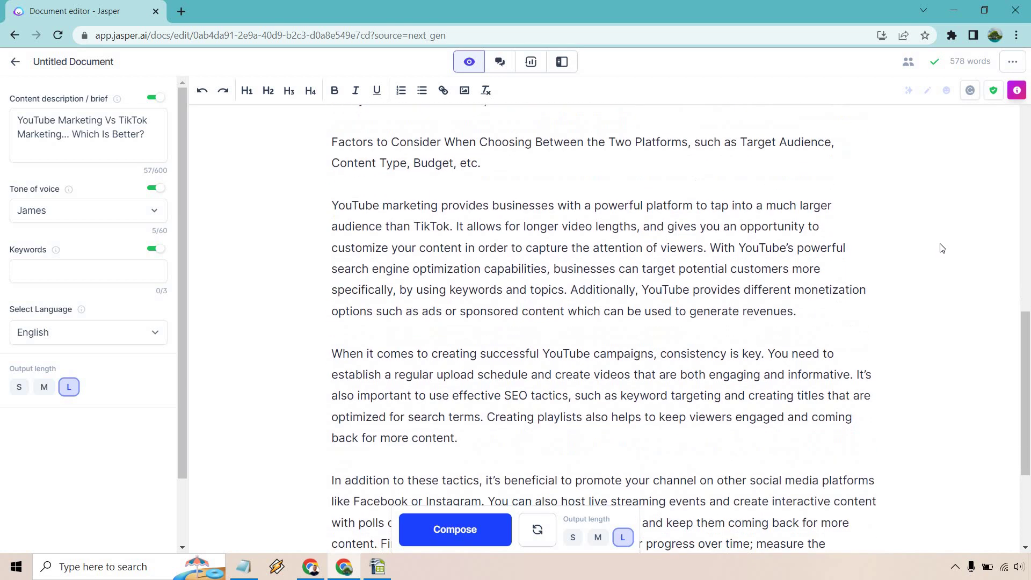
scroll(492, 166, up, 1)
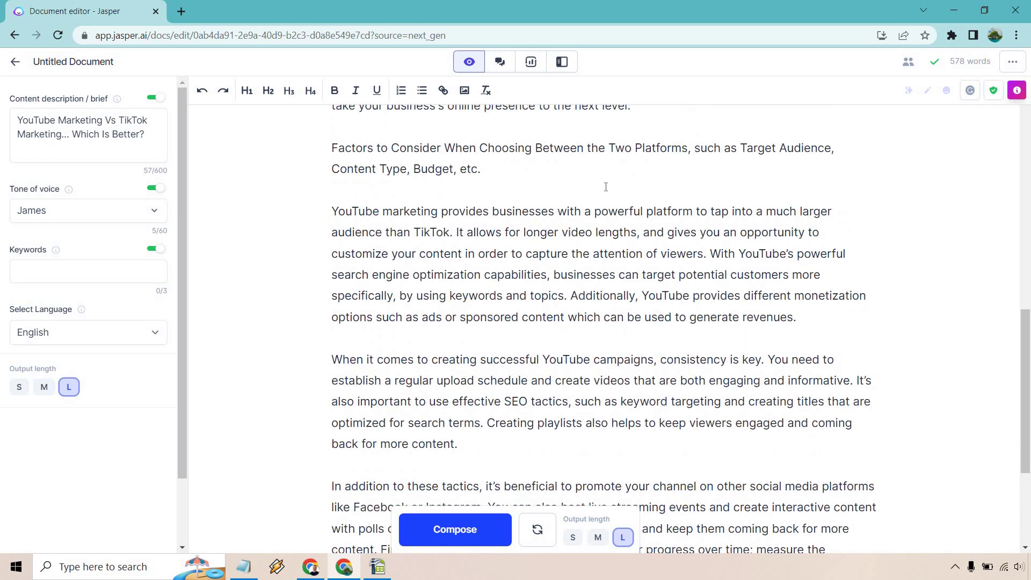
scroll(606, 184, down, 1)
scroll(606, 184, up, 2)
Step: Replace the heading text with 'How To Succeed With YouTube' and make it bold
drag(491, 235, 331, 217)
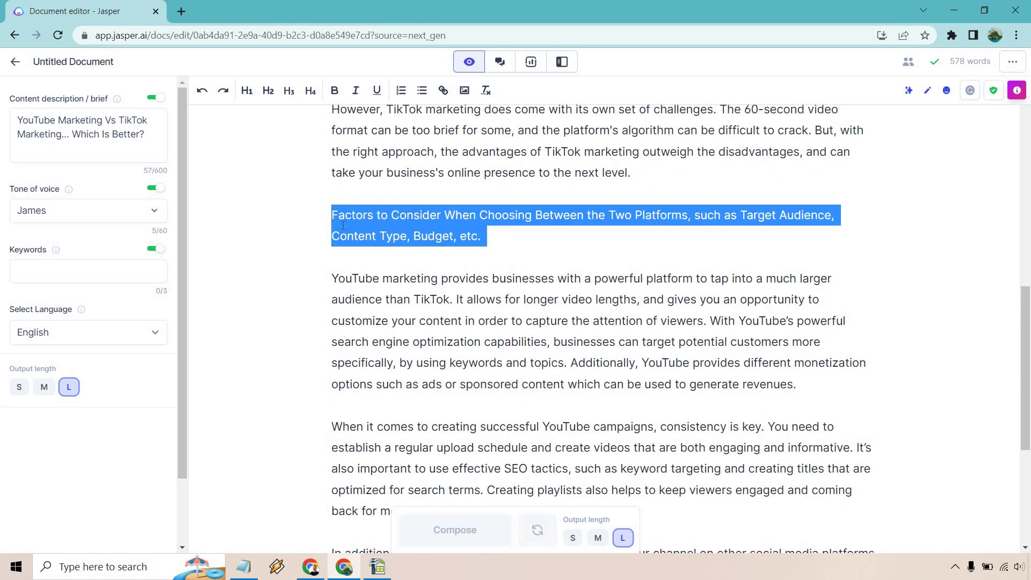
text(How T)
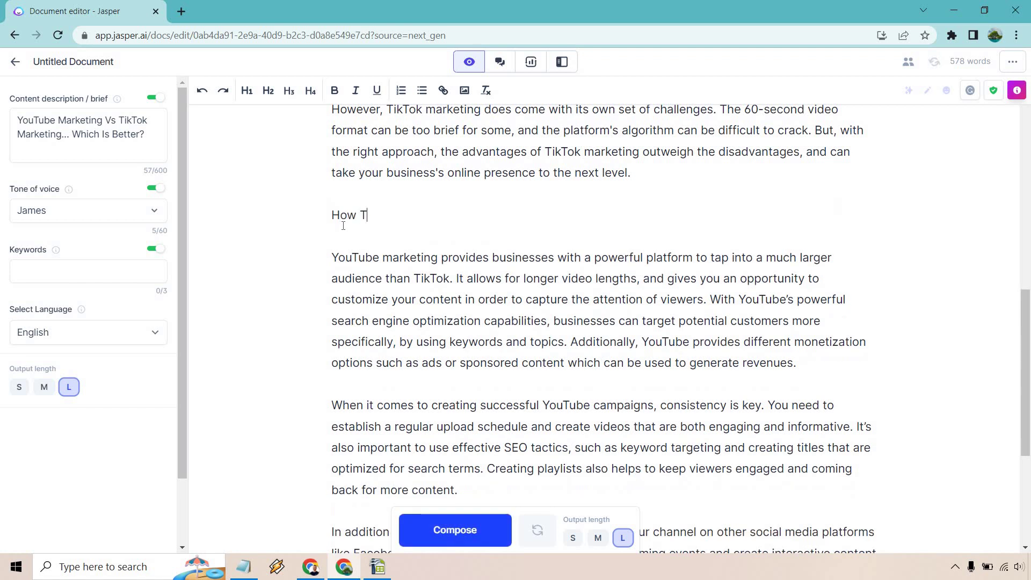
text(o Succeed With)
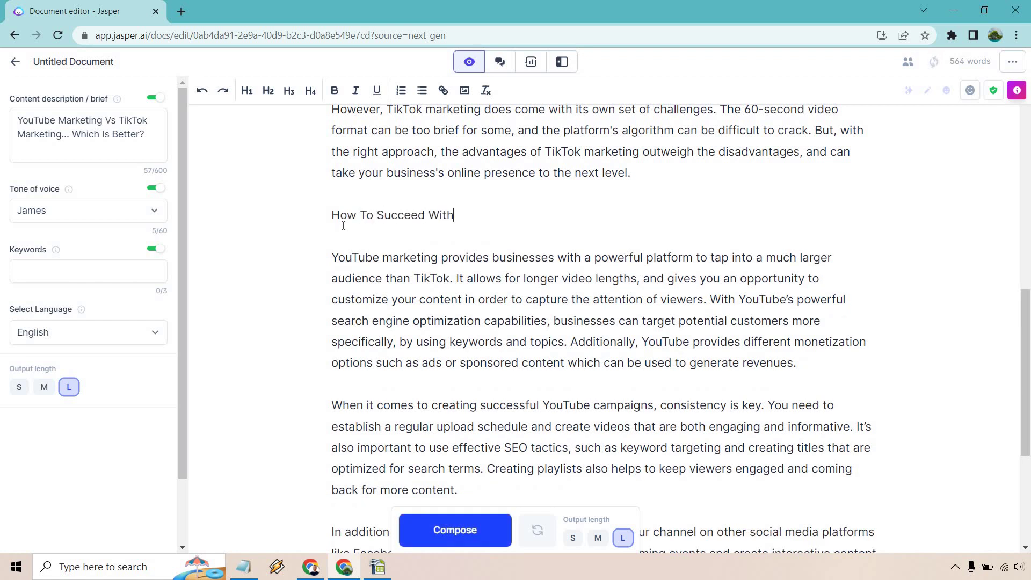
text( YouTube)
drag(523, 215, 329, 215)
key(ctrl+c)
click(335, 90)
click(723, 230)
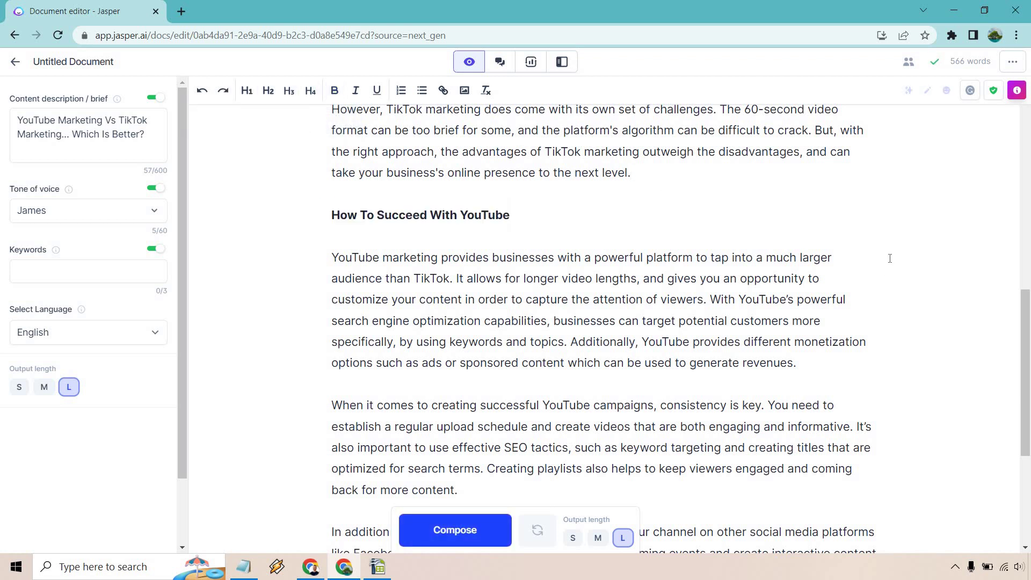
Step: Scroll down until the TikTok, Tips and Conclusion headings are visible
scroll(887, 257, down, 2)
scroll(887, 257, down, 3)
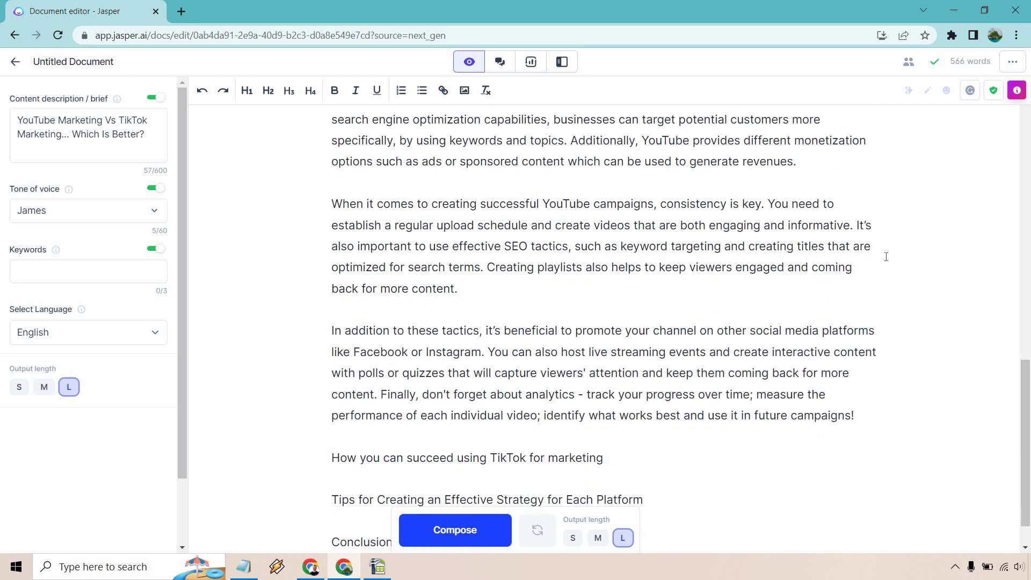
scroll(887, 257, down, 1)
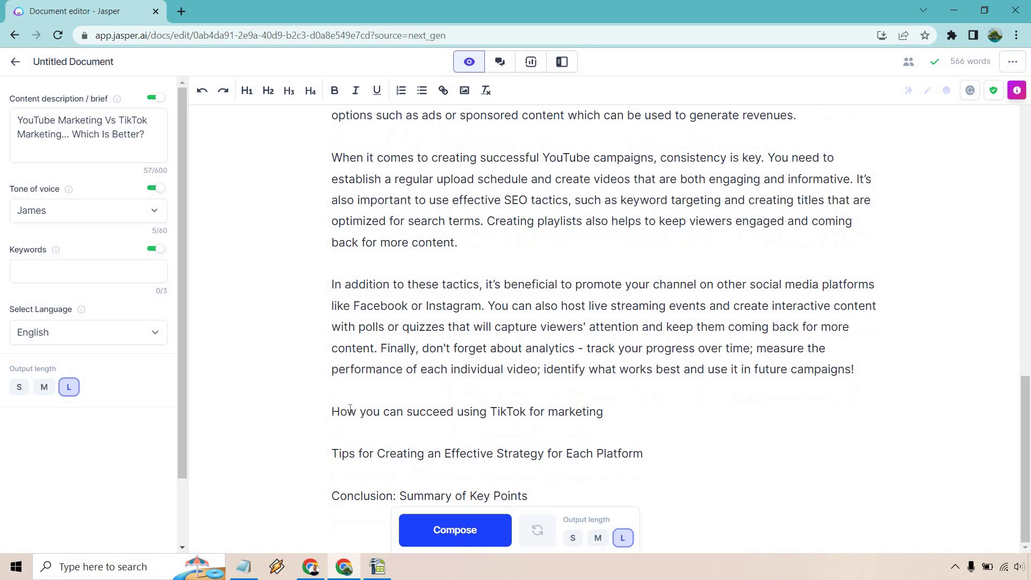
Step: Bold the TikTok marketing heading and have Jasper generate content for it
drag(618, 407, 323, 392)
key(ctrl+b)
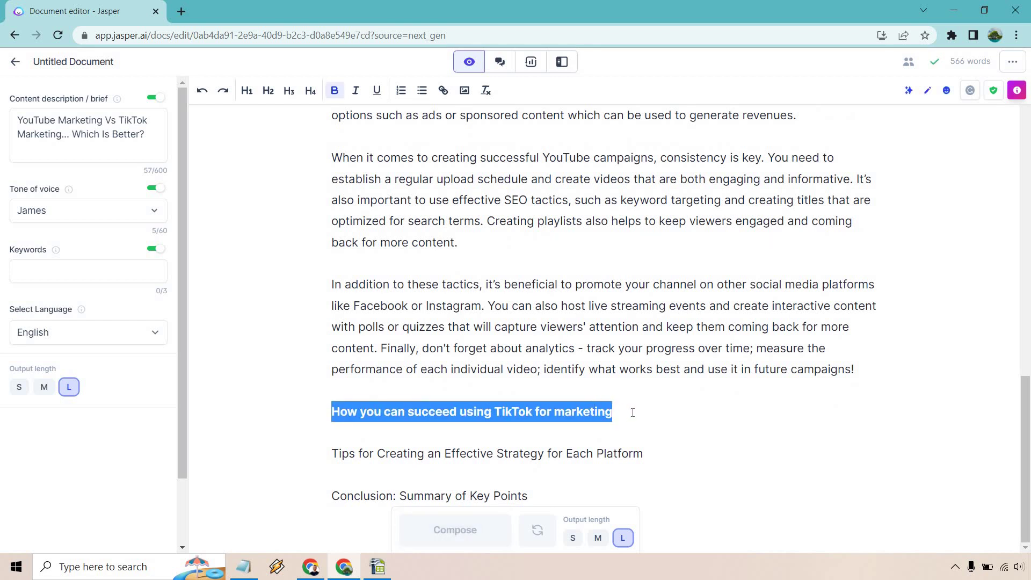
click(633, 412)
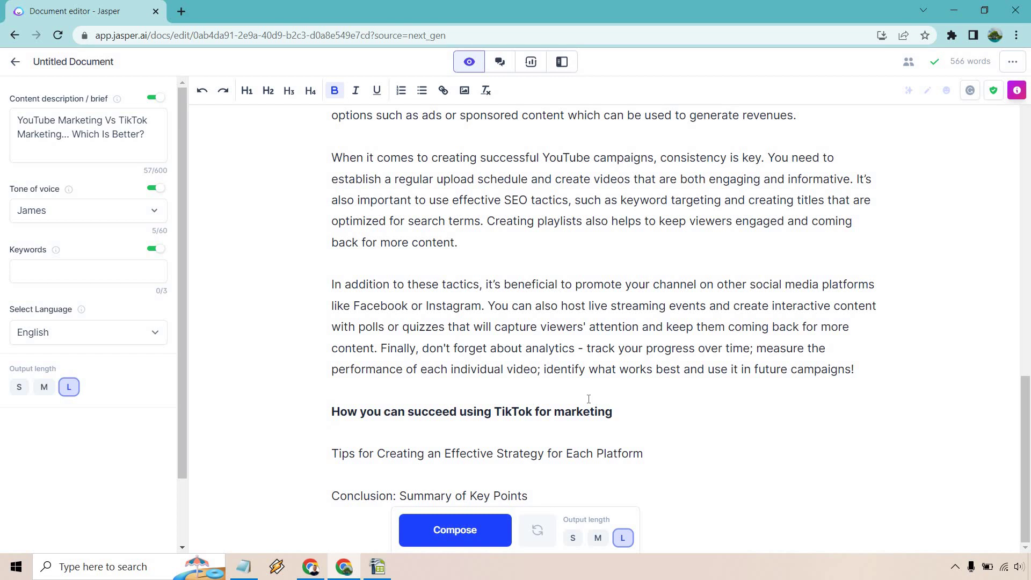
key(ctrl+Return)
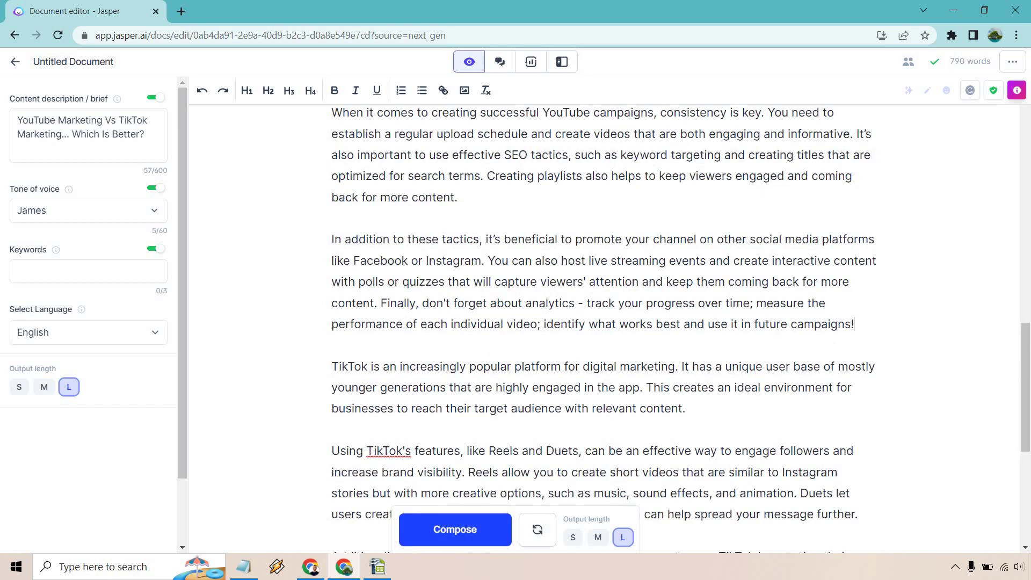
Step: Add a 'How To Succeed With TikTok' heading after the YouTube section
click(871, 323)
key(Return)
key(ctrl+v)
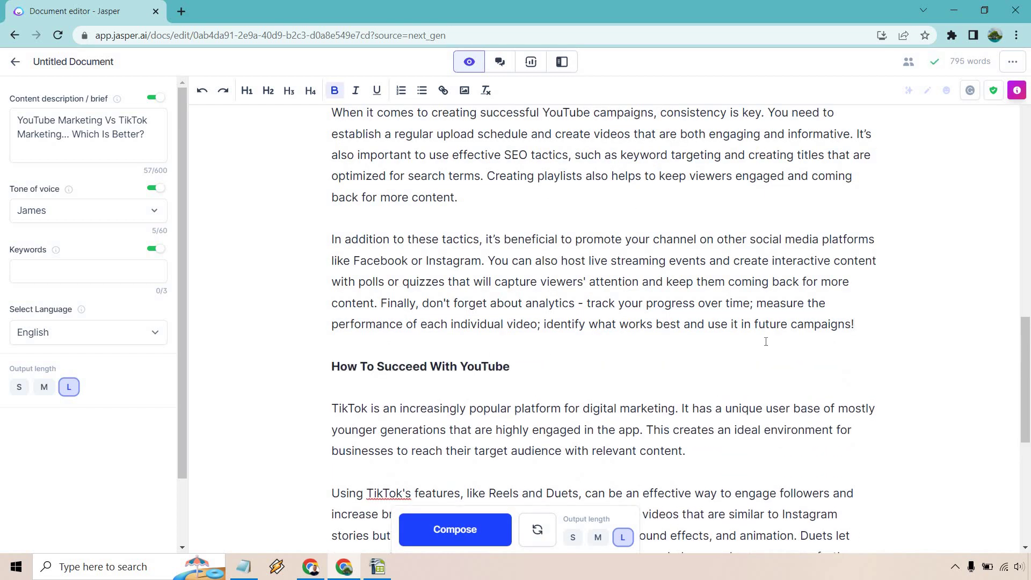
key(BackSpace)
key(BackSpace)
key(BackSpace)
key(BackSpace)
key(BackSpace)
key(BackSpace)
key(BackSpace)
text(TikTok)
scroll(763, 279, down, 4)
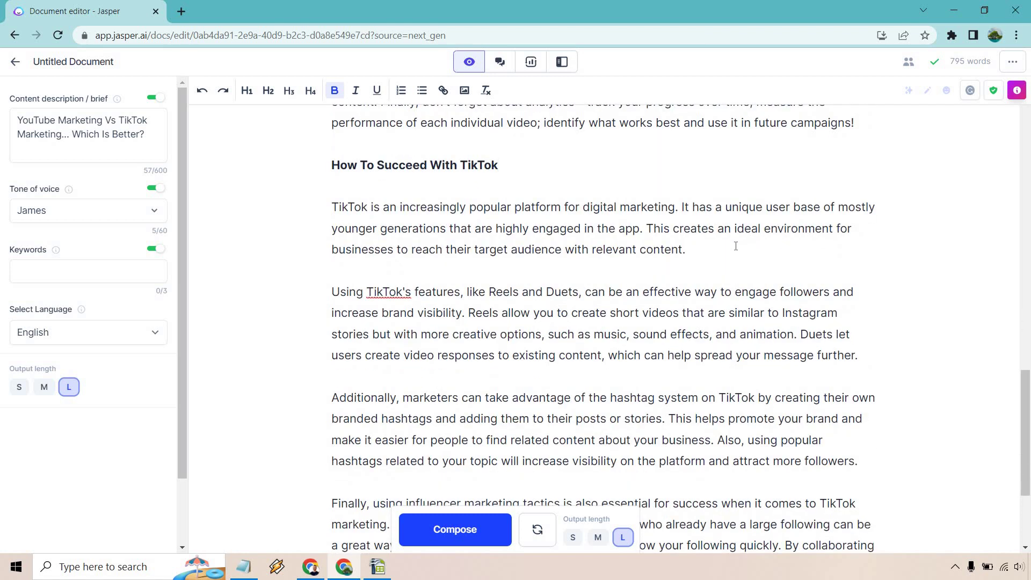
scroll(736, 246, down, 3)
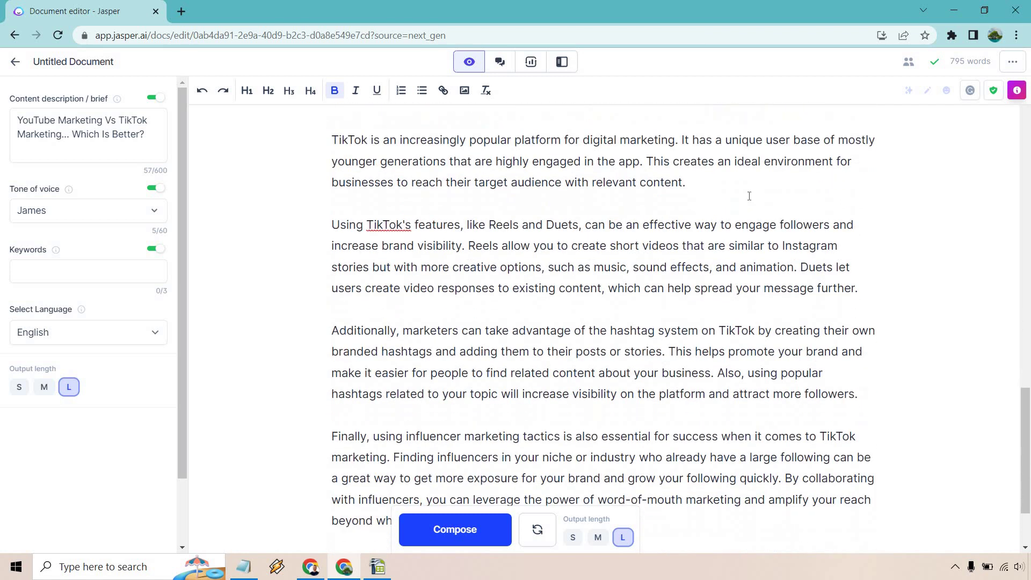
scroll(648, 307, down, 1)
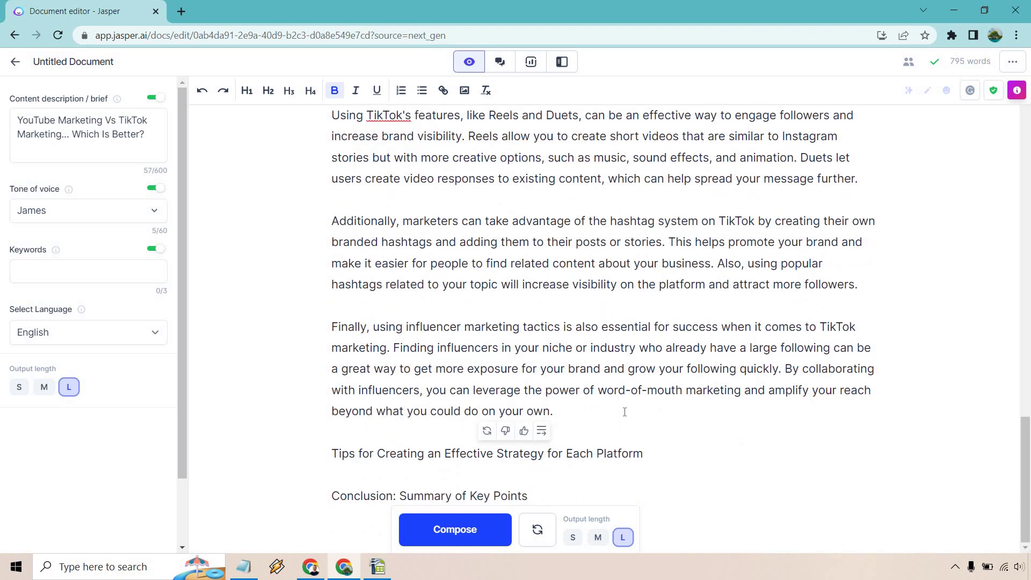
Step: Restore the tips heading ending 'YouTube And TikTok' and generate paragraphs beneath it with Ctrl+J
key(ctrl+z)
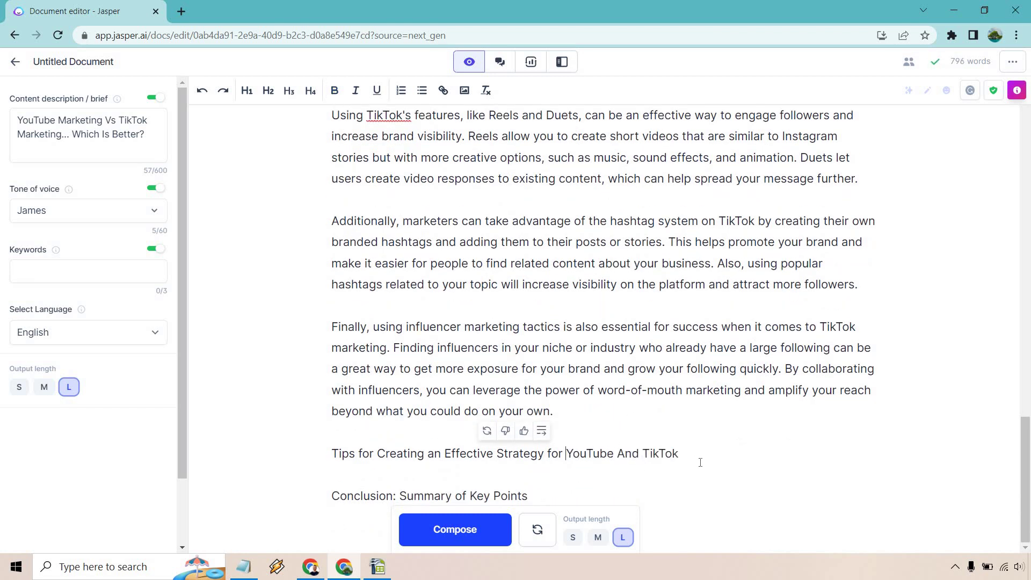
drag(688, 457, 330, 454)
click(716, 456)
key(ctrl+j)
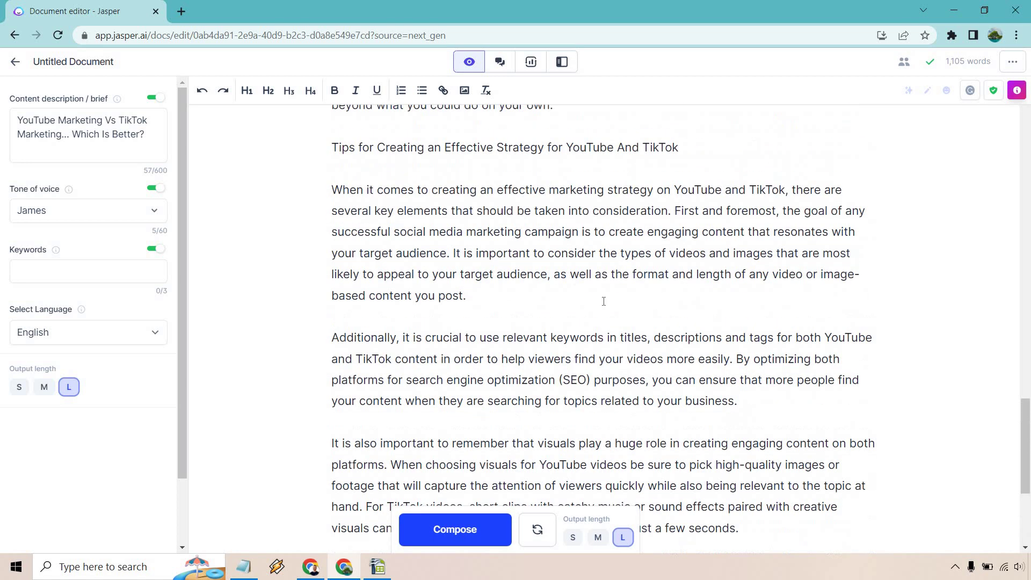
Step: Make the 'Tips for Creating an Effective Strategy for YouTube And TikTok' heading bold
drag(688, 213, 328, 214)
click(334, 90)
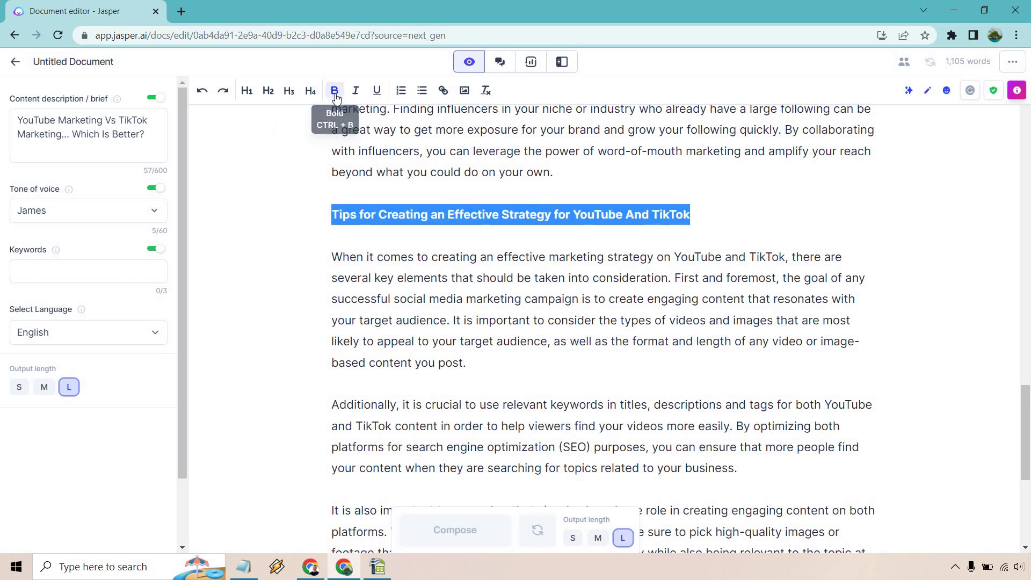
click(765, 275)
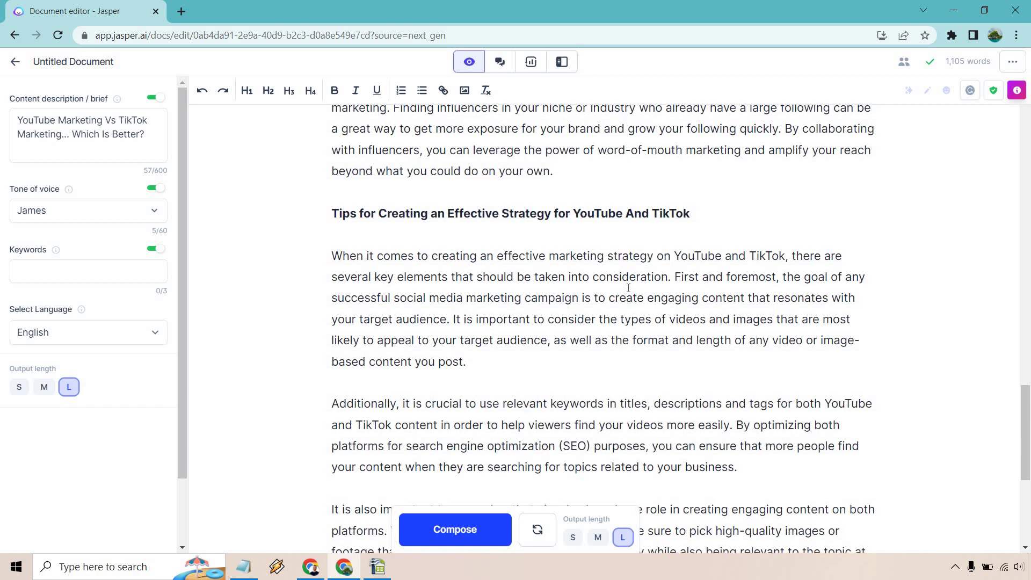
scroll(628, 290, down, 3)
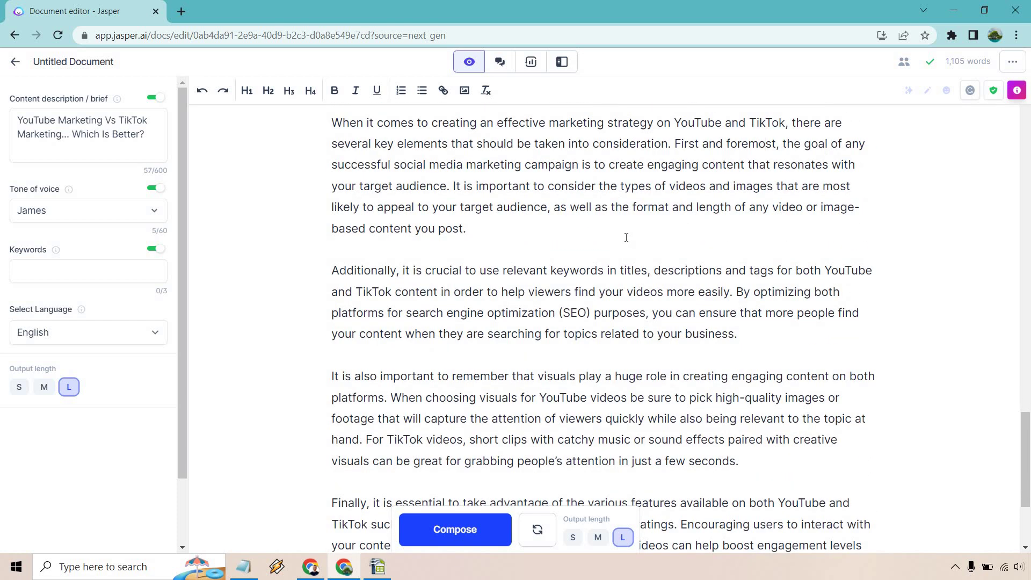
scroll(626, 237, down, 3)
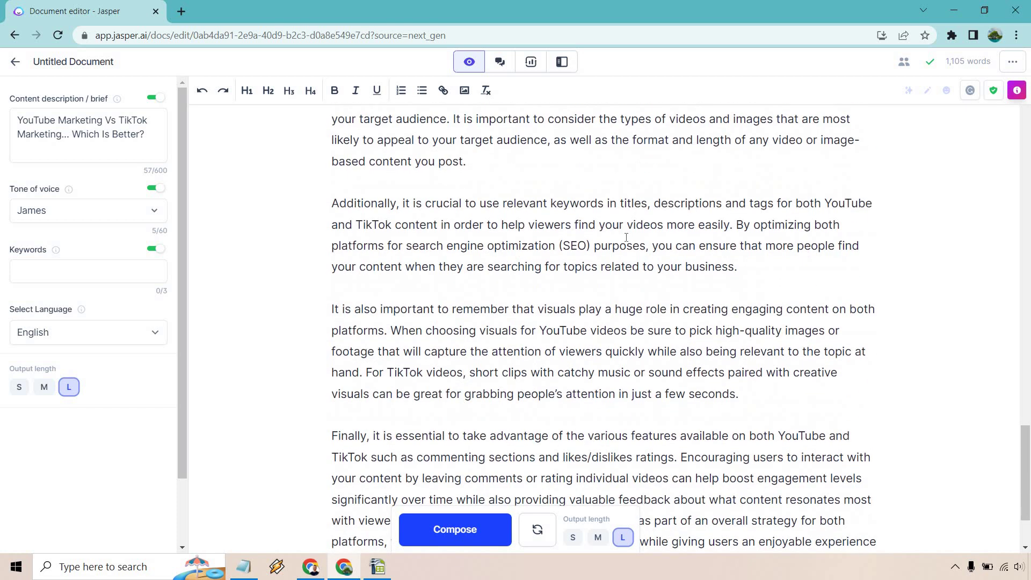
scroll(627, 238, down, 1)
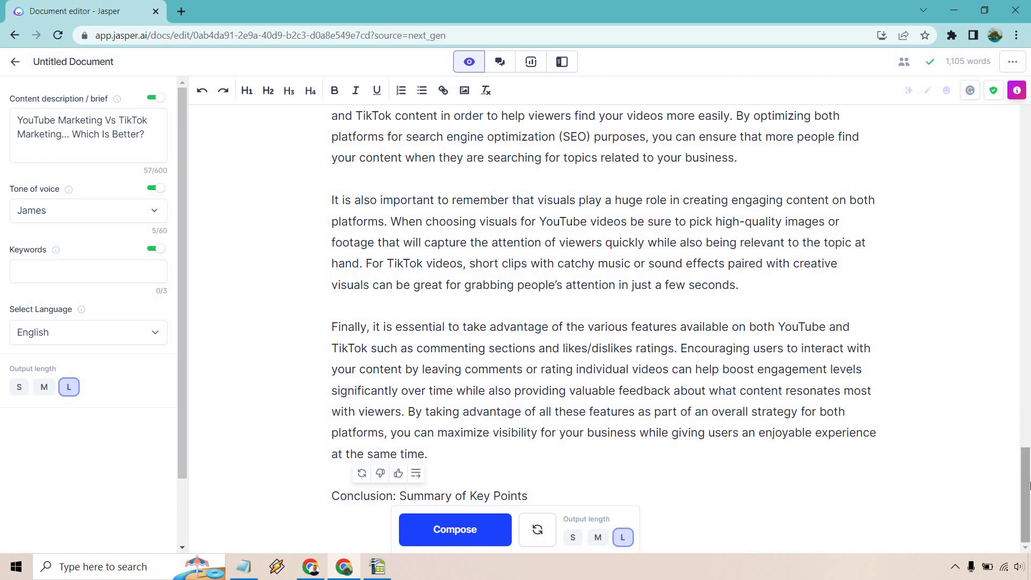
Step: Append ', and pick a winner when it comes to YouTube vs TikTok marketing' to the Conclusion line and generate the closing paragraph
mouse_move(1027, 448)
mouse_down()
mouse_move(1030, 95)
mouse_move(1027, 457)
mouse_up()
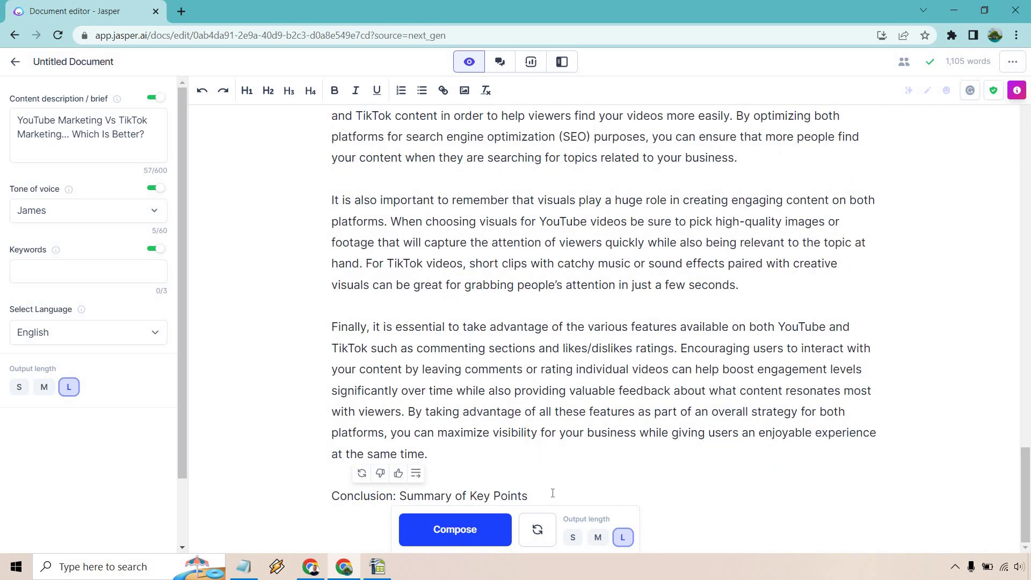
text(, and pick a winner when it comes t)
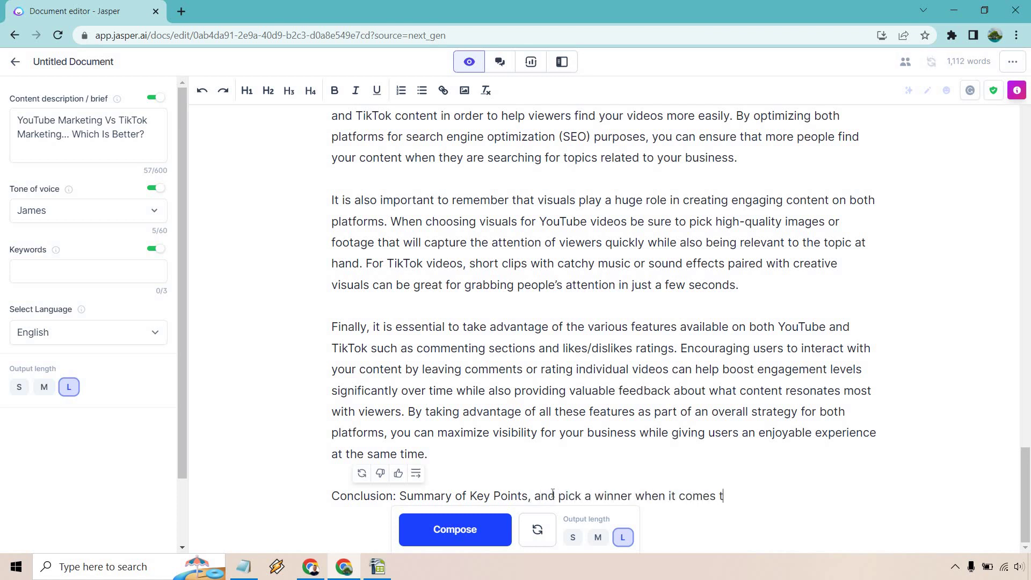
text(o YouTube vs TikTok)
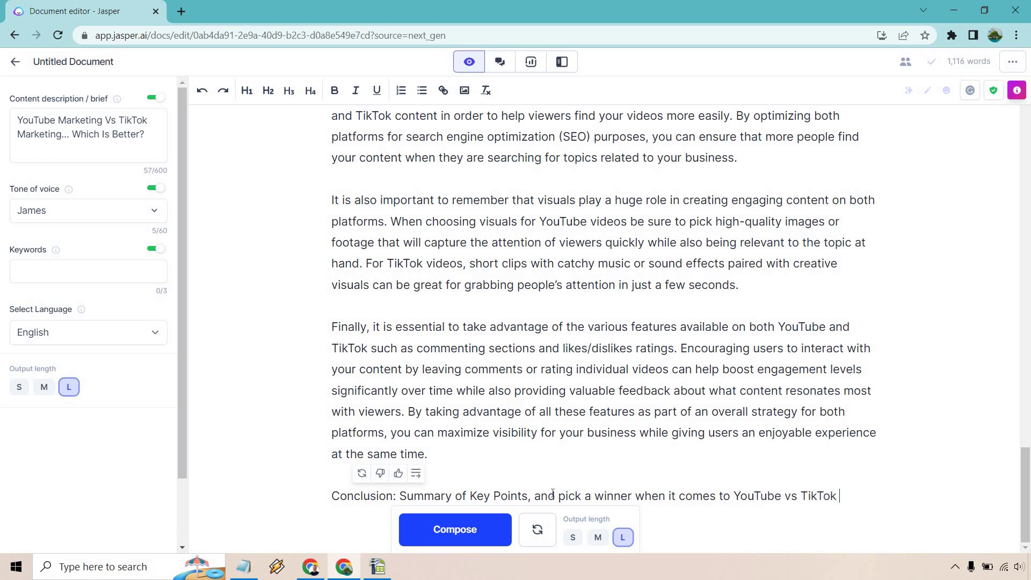
text(marketing)
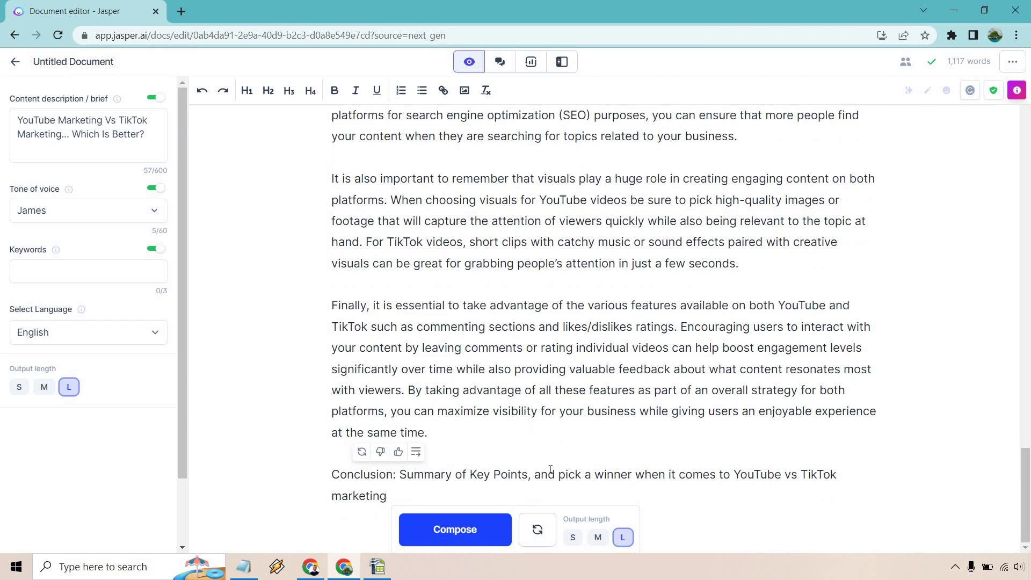
key(ctrl+Return)
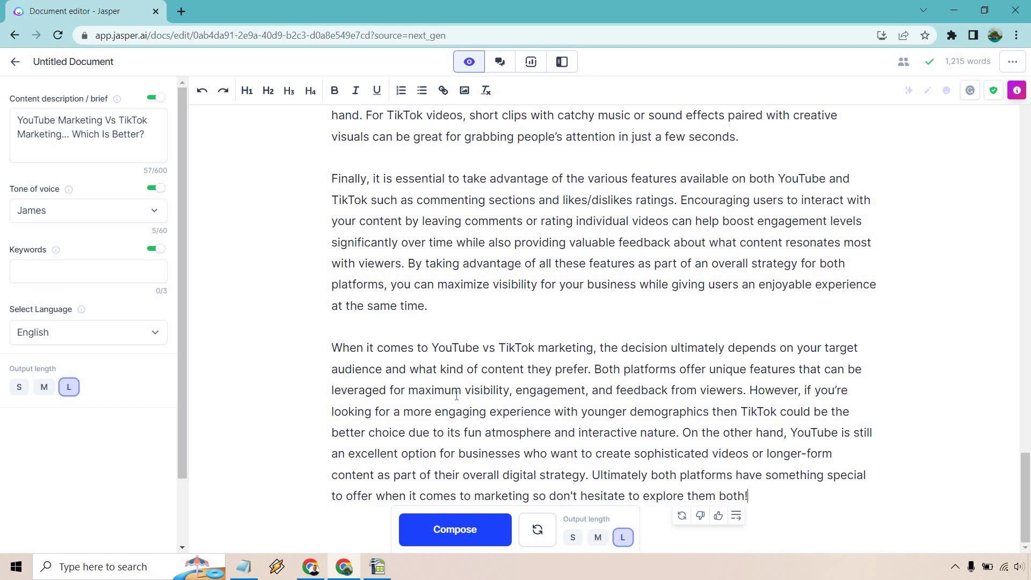
Step: Insert a bold 'Conclusion' heading on a new line after 'at the same time.'
drag(441, 412, 806, 413)
click(878, 408)
click(470, 304)
key(Return)
text(Co)
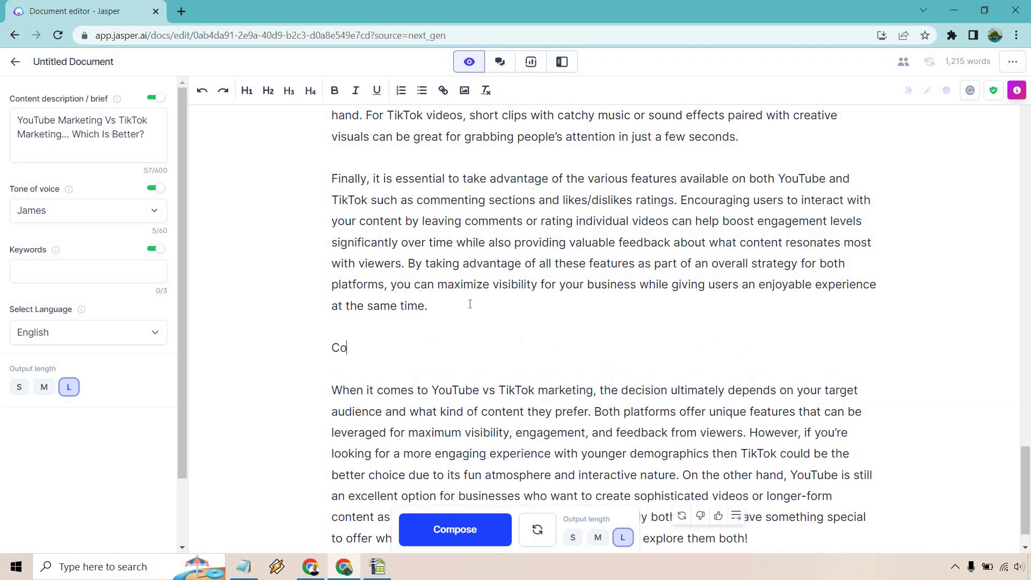
text(nclusion)
scroll(729, 376, down, 1)
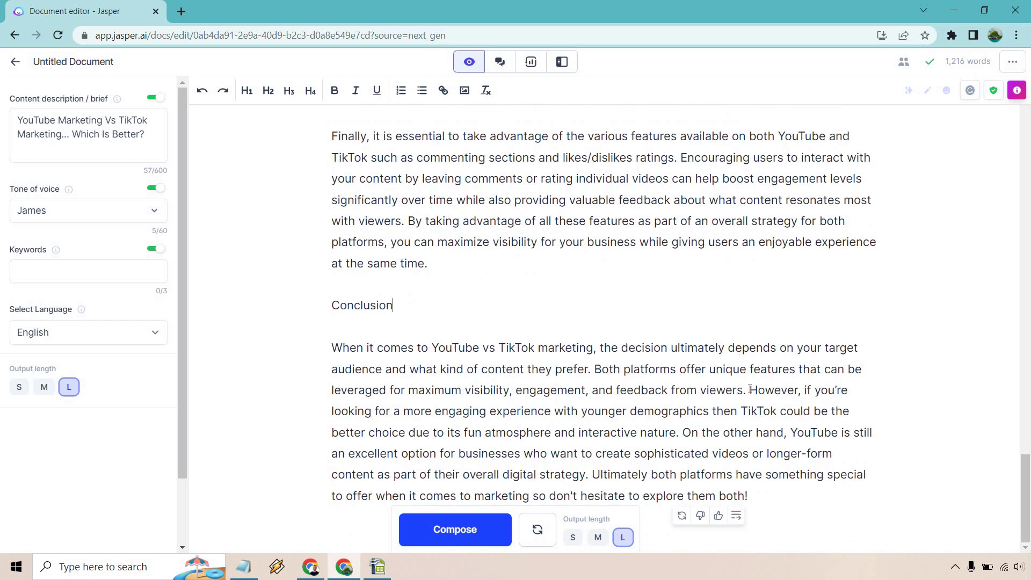
drag(403, 300, 329, 304)
click(335, 90)
click(631, 283)
scroll(803, 370, up, 20)
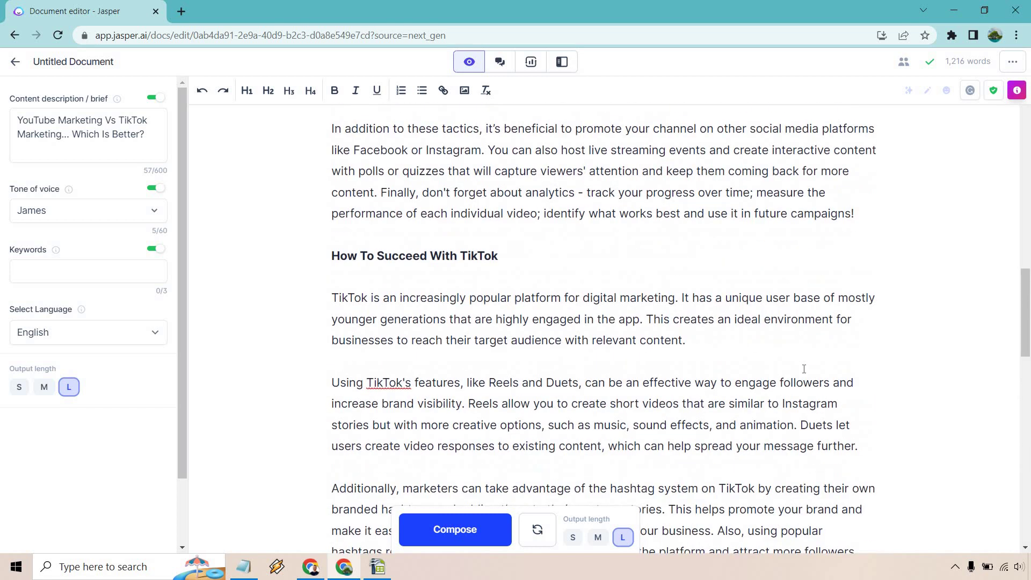